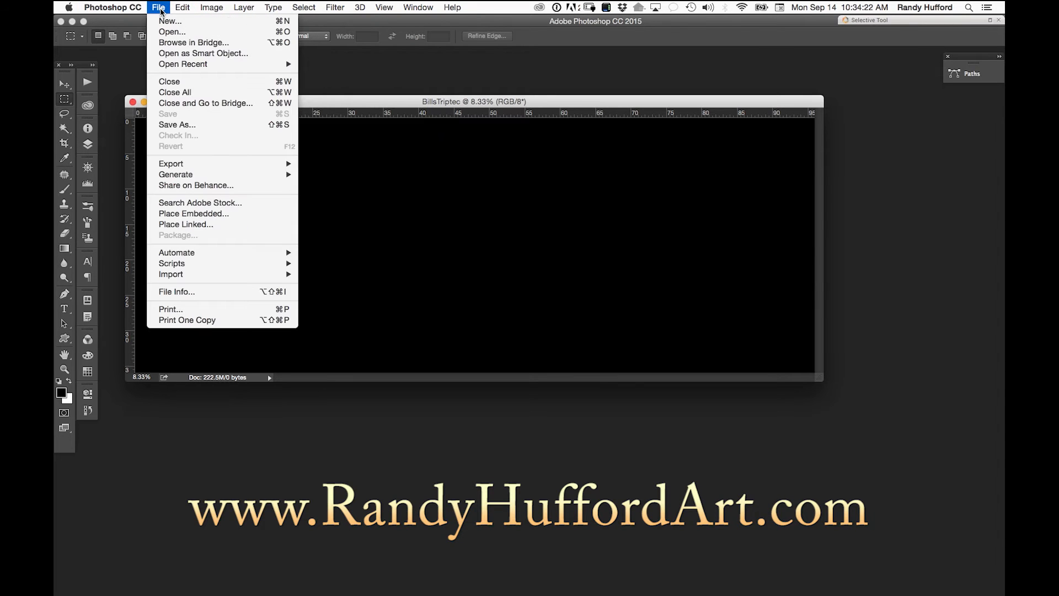
- Switch to Adobe Bridge and browse to the Malolo folder inside Finals on the Seagate Backup Plus Drive
left_click(169, 44)
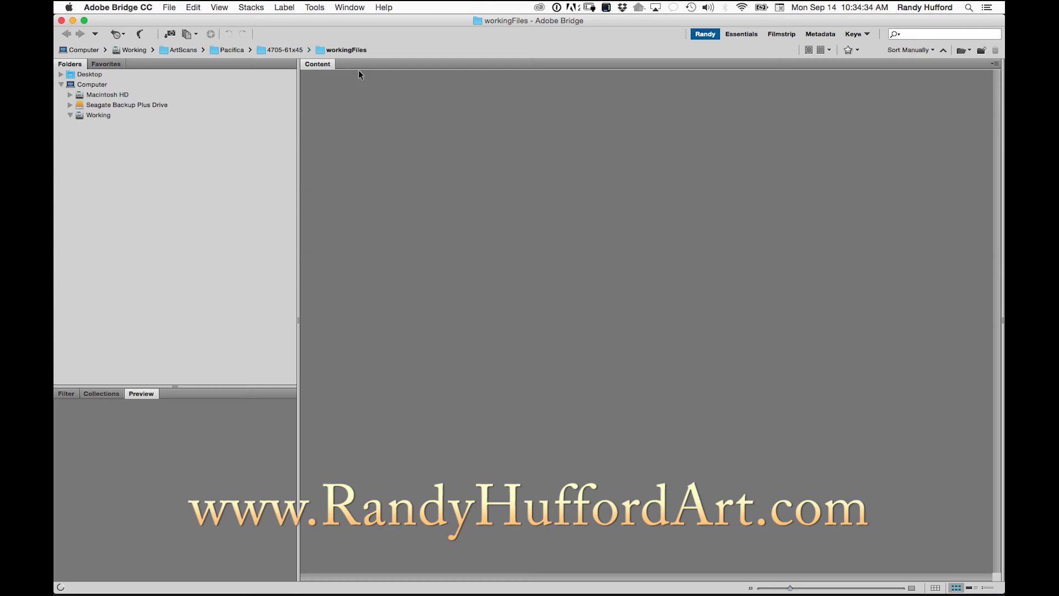
left_click(70, 115)
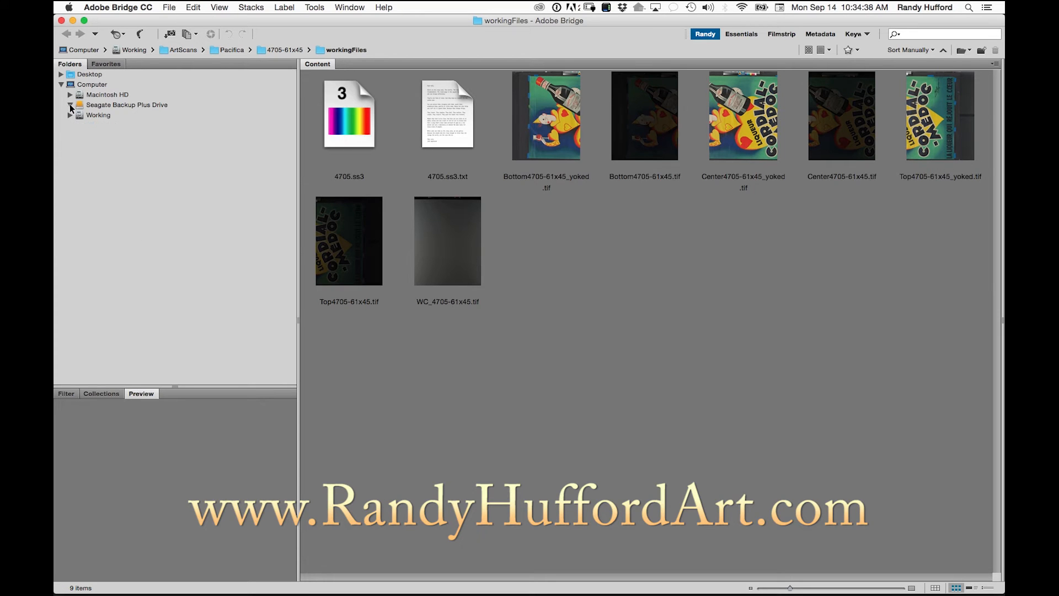
left_click(71, 105)
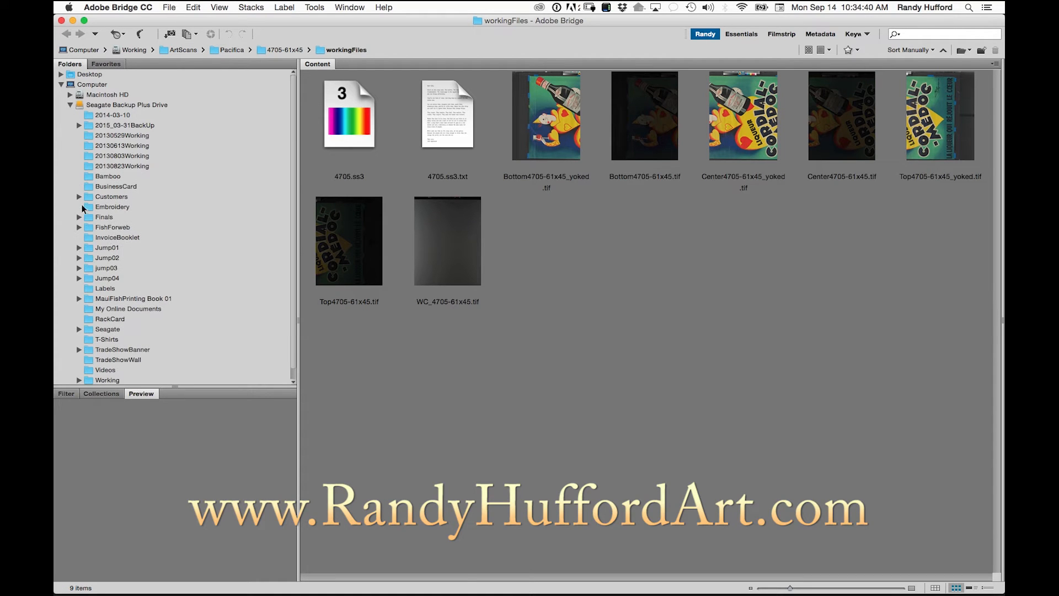
left_click(79, 217)
scroll(130, 241, "down", 10)
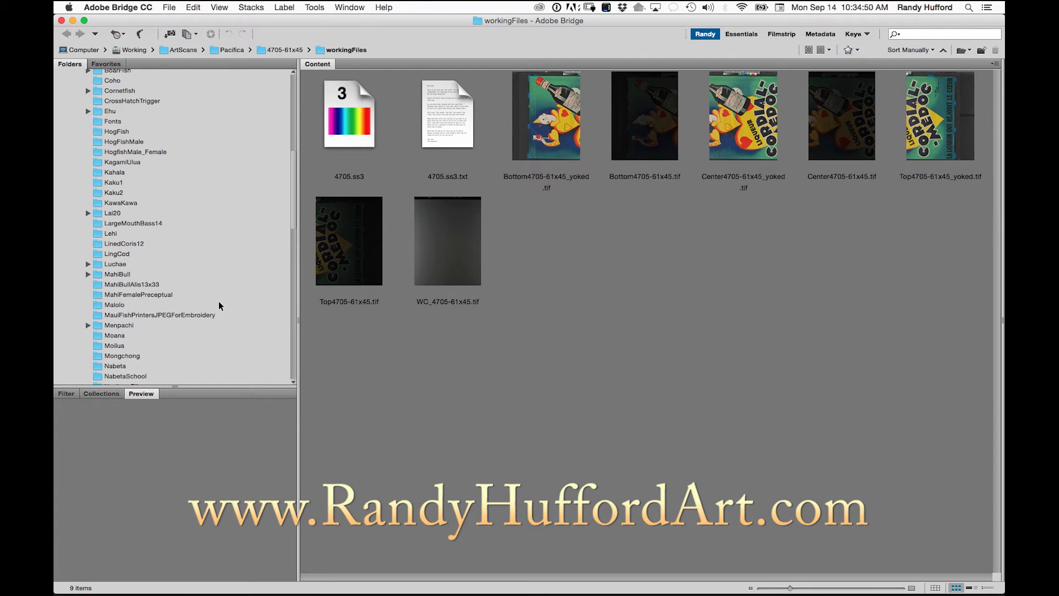
left_click(110, 305)
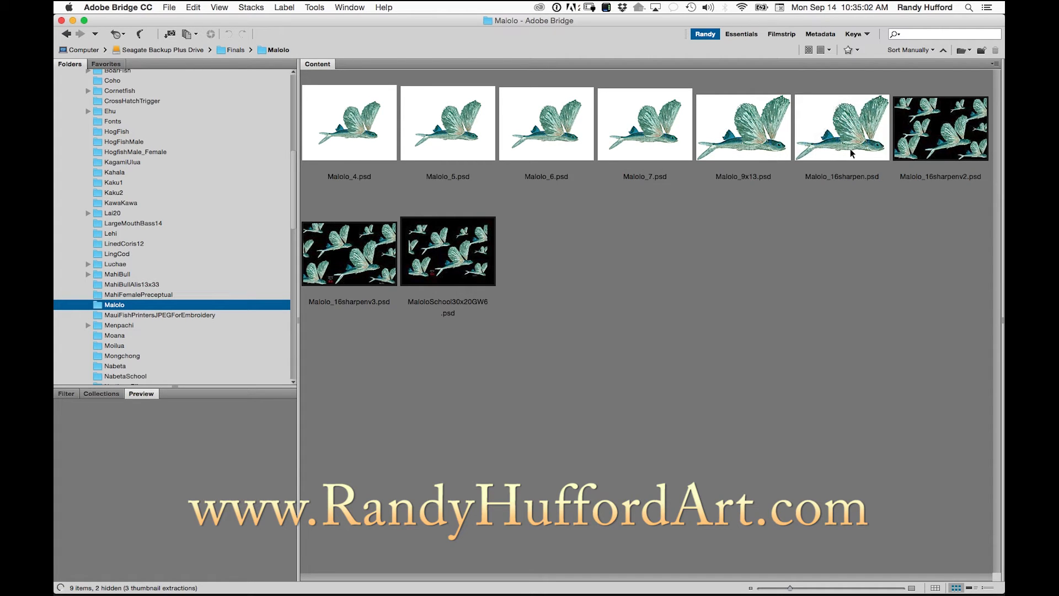
- Open Malolo_16sharpen.psd in Photoshop and display its layers and channels
double_click(835, 136)
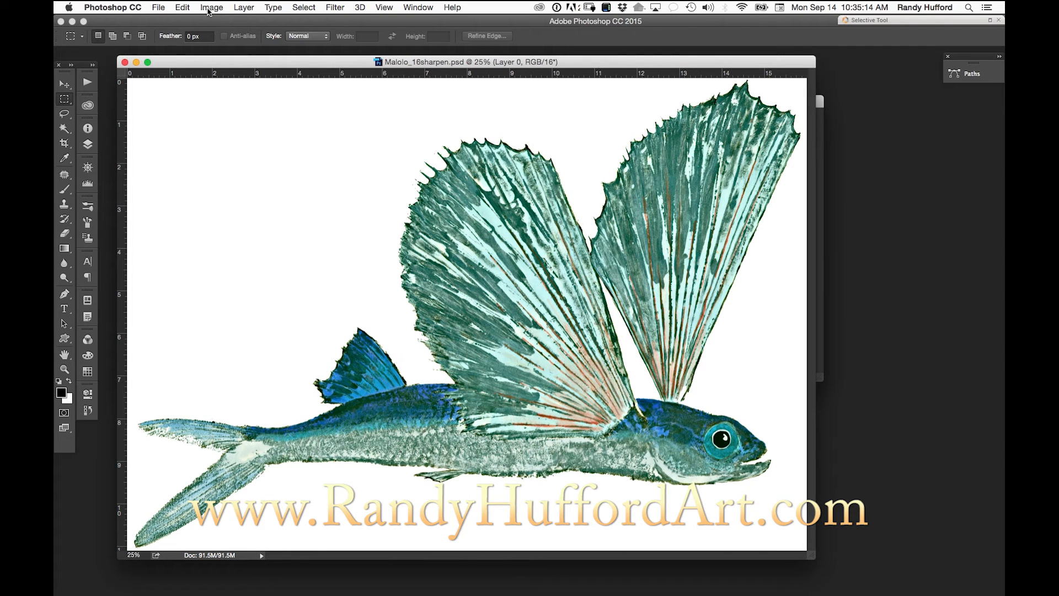
left_click(86, 149)
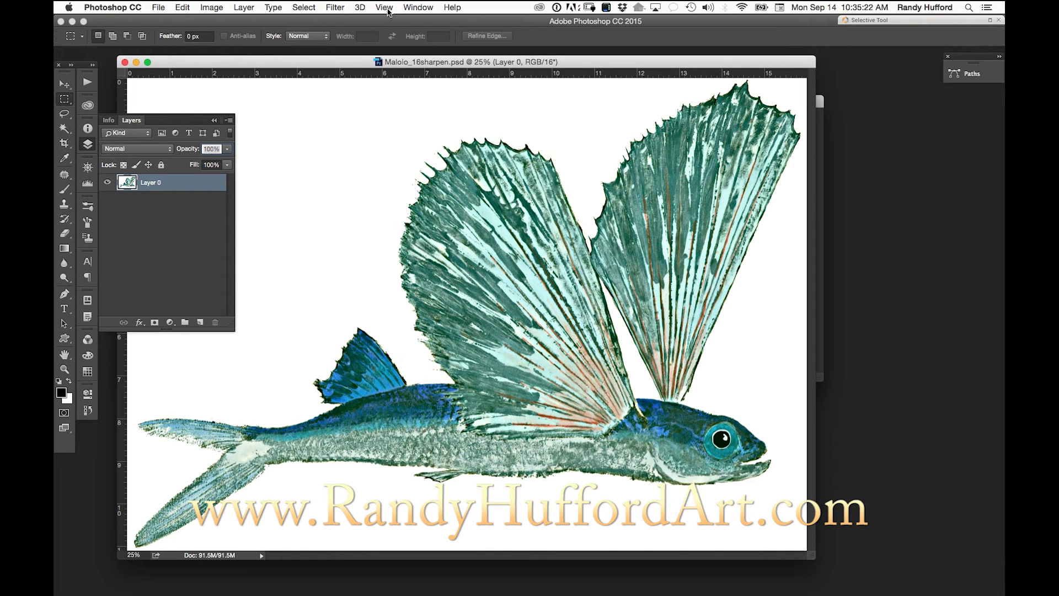
left_click(412, 7)
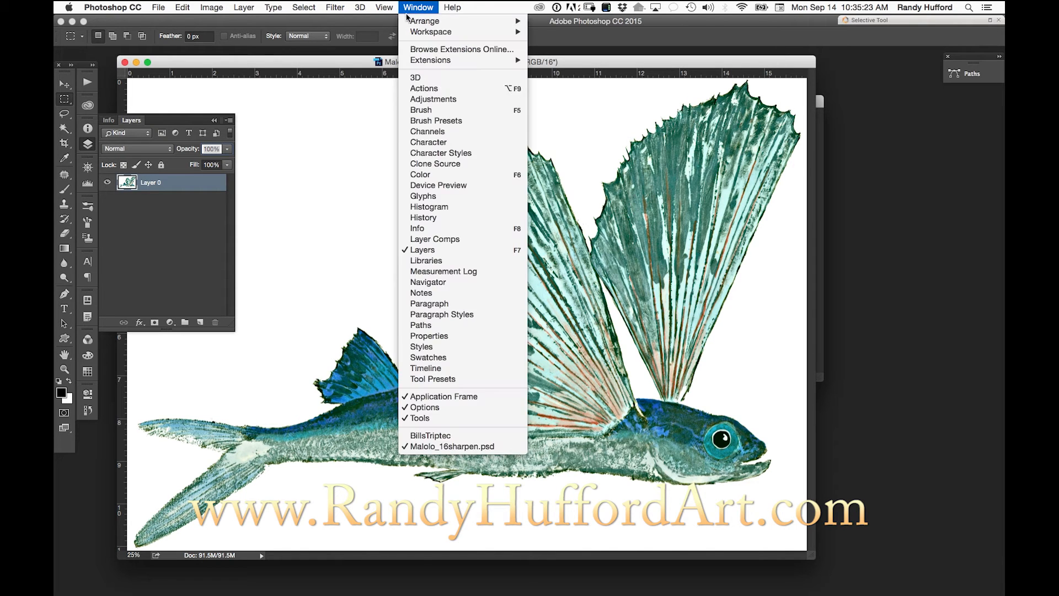
left_click(456, 133)
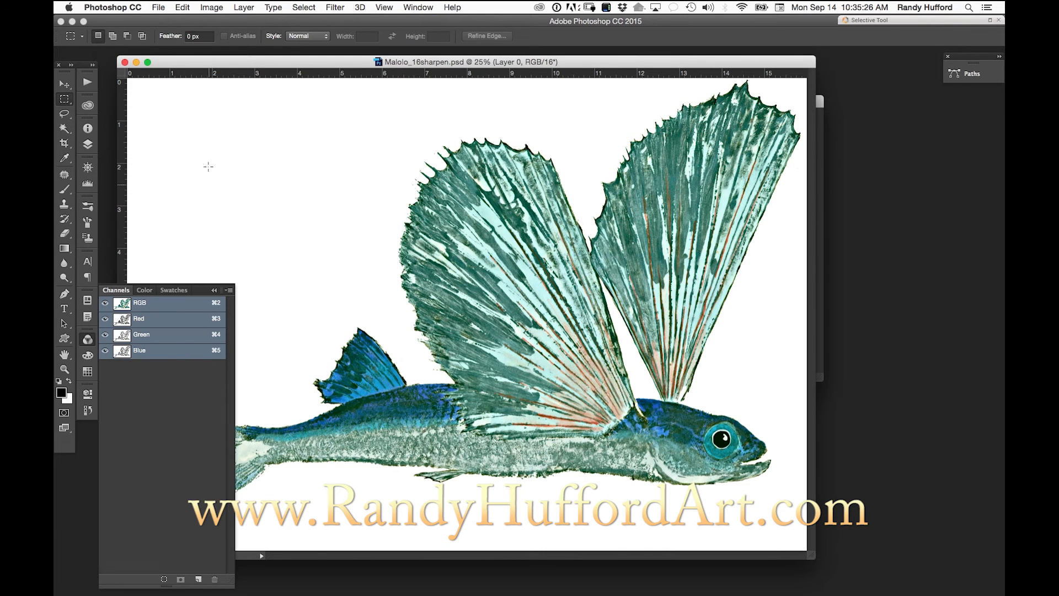
left_click_drag(237, 62, 241, 63)
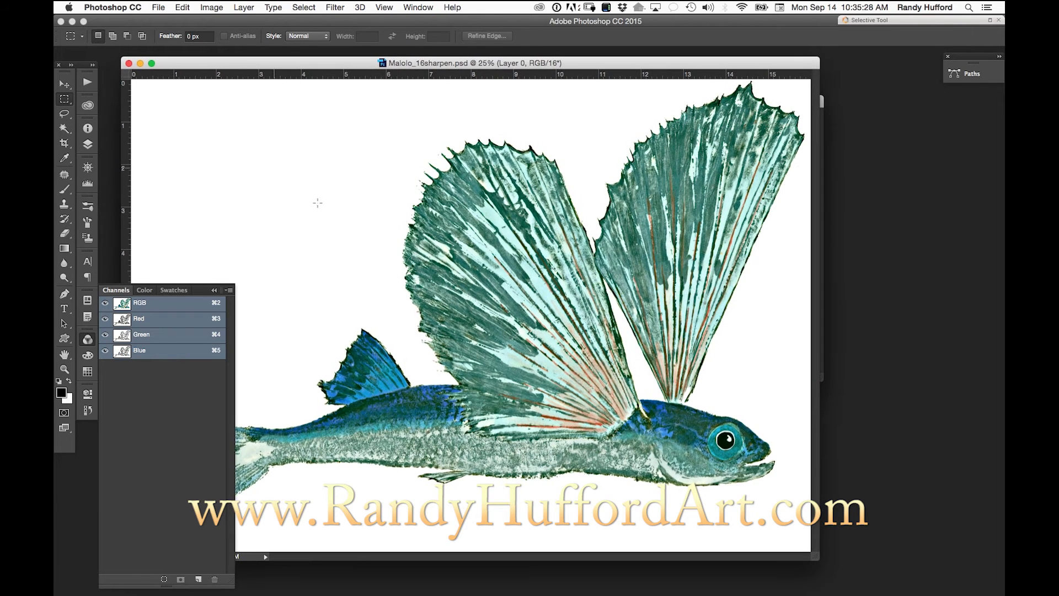
- Open Malolo_9x13.psd from Bridge and display the saved paths for it and for Malolo_16sharpen.psd
key("super+Tab")
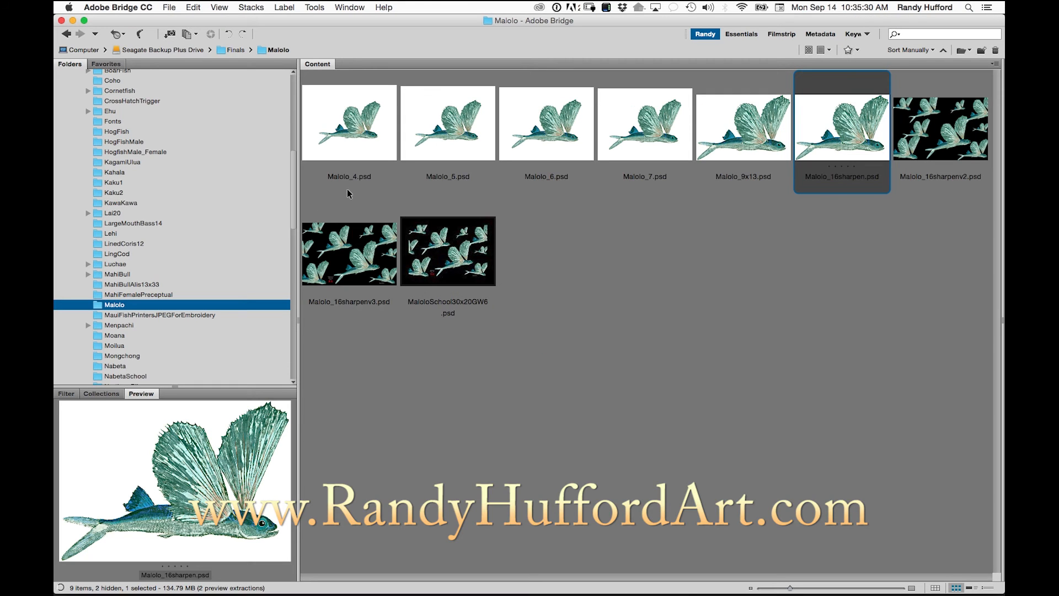
double_click(743, 137)
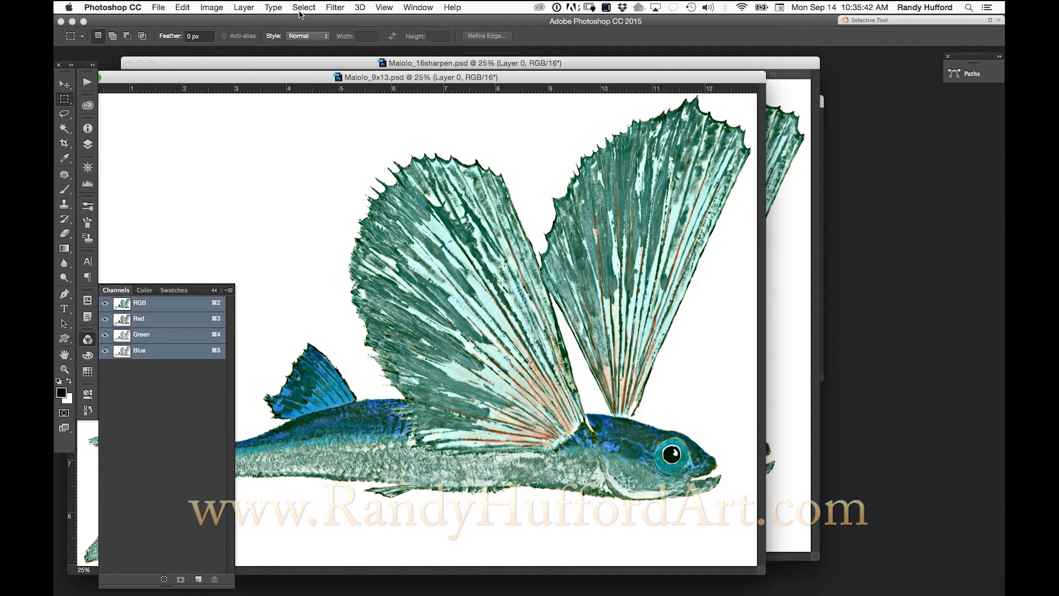
left_click(418, 7)
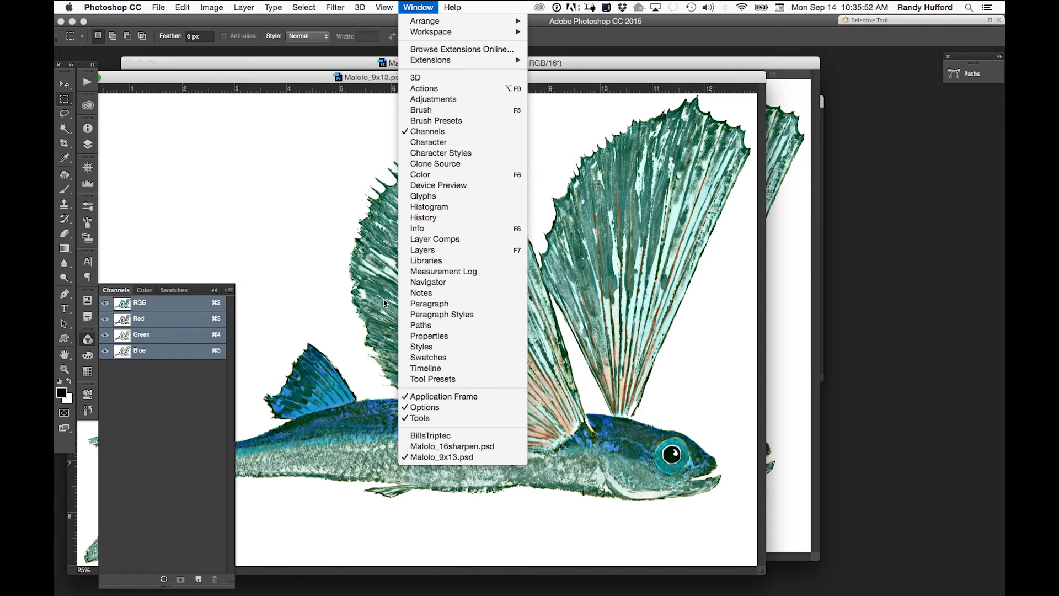
left_click(433, 327)
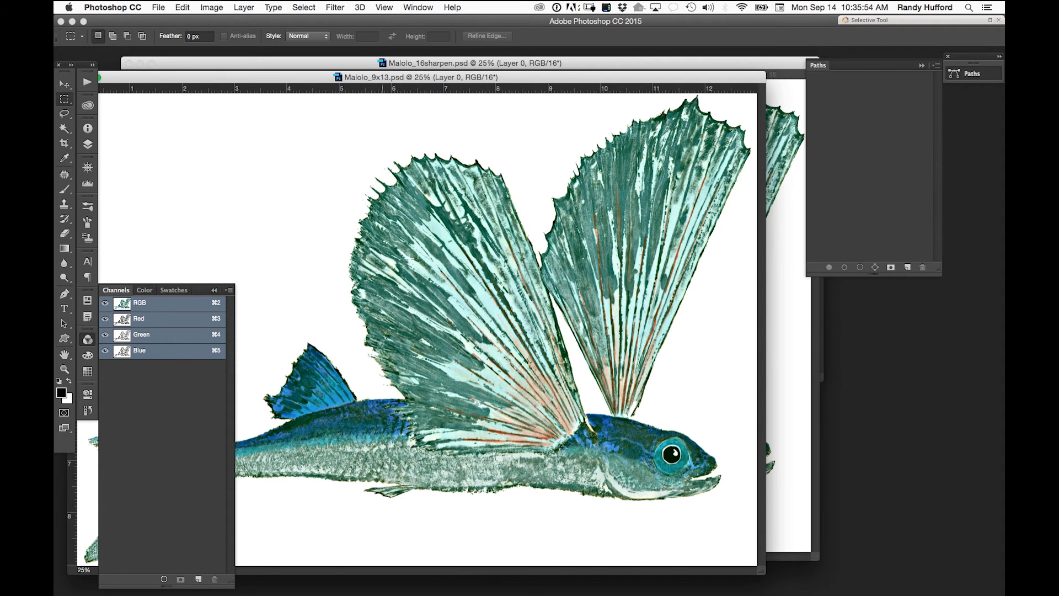
left_click(536, 64)
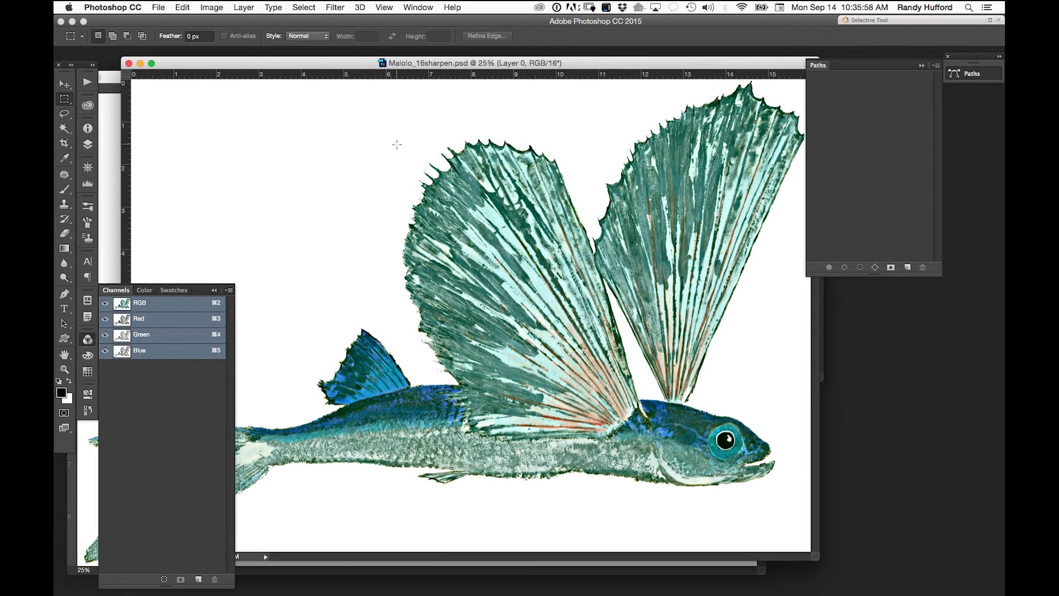
- Open Malolo_7.psd from Bridge, then collapse the paths and channels displays and move the image window clear of the tools
key("super+Tab")
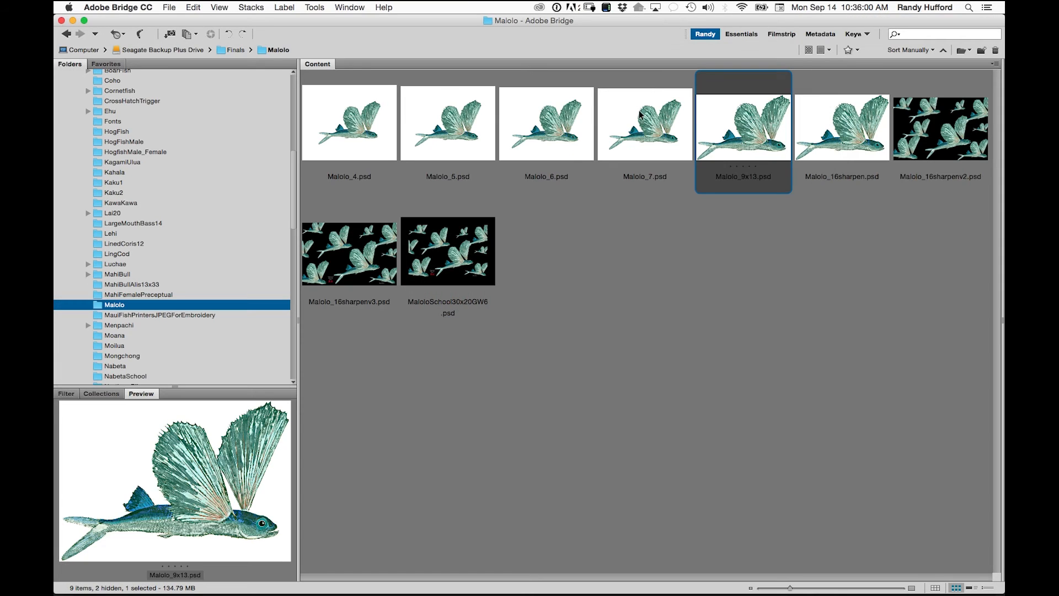
double_click(649, 126)
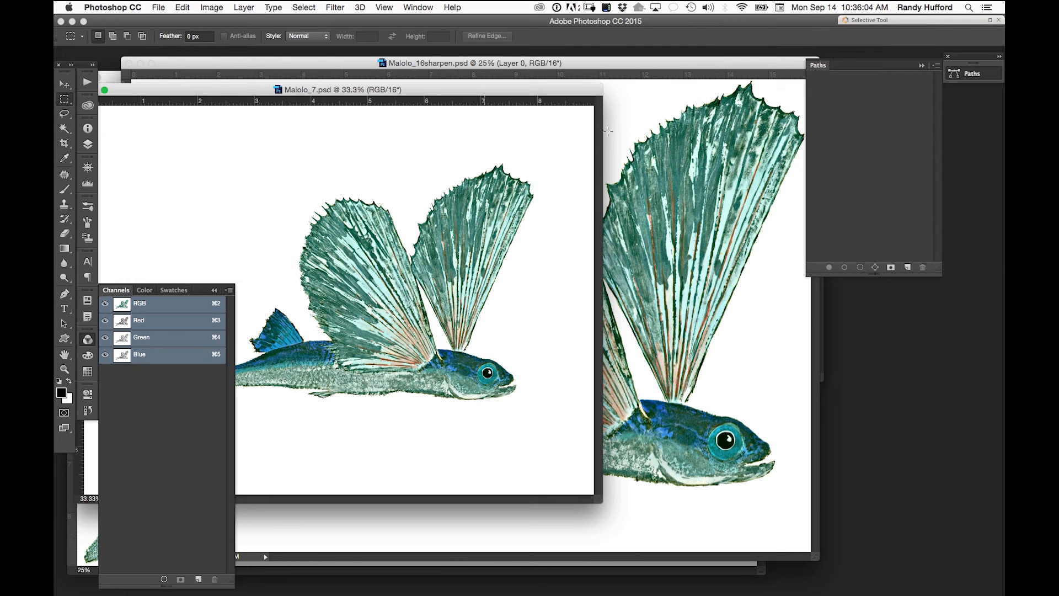
left_click(920, 66)
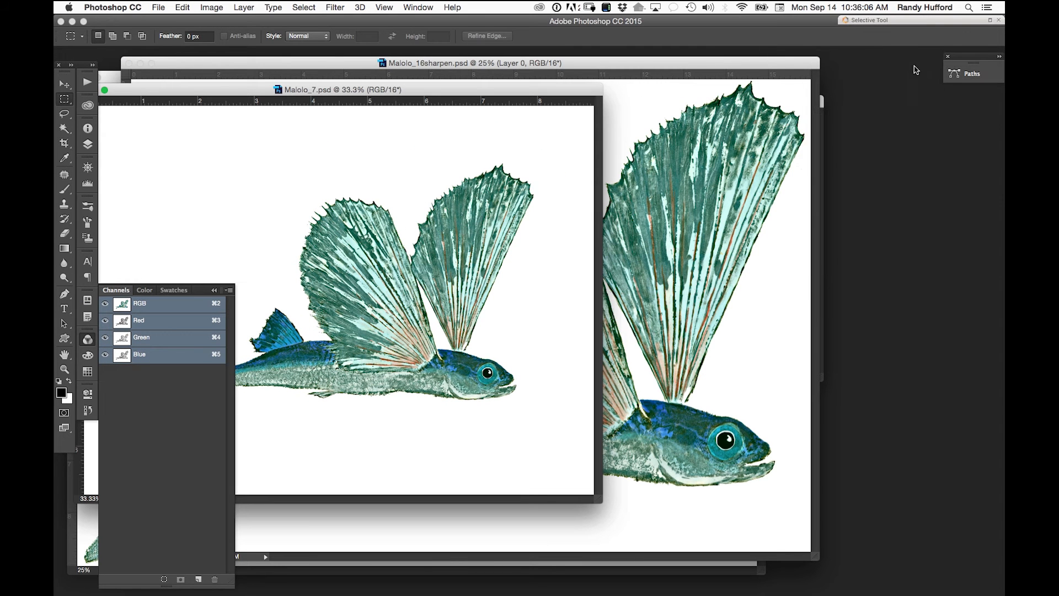
left_click(212, 291)
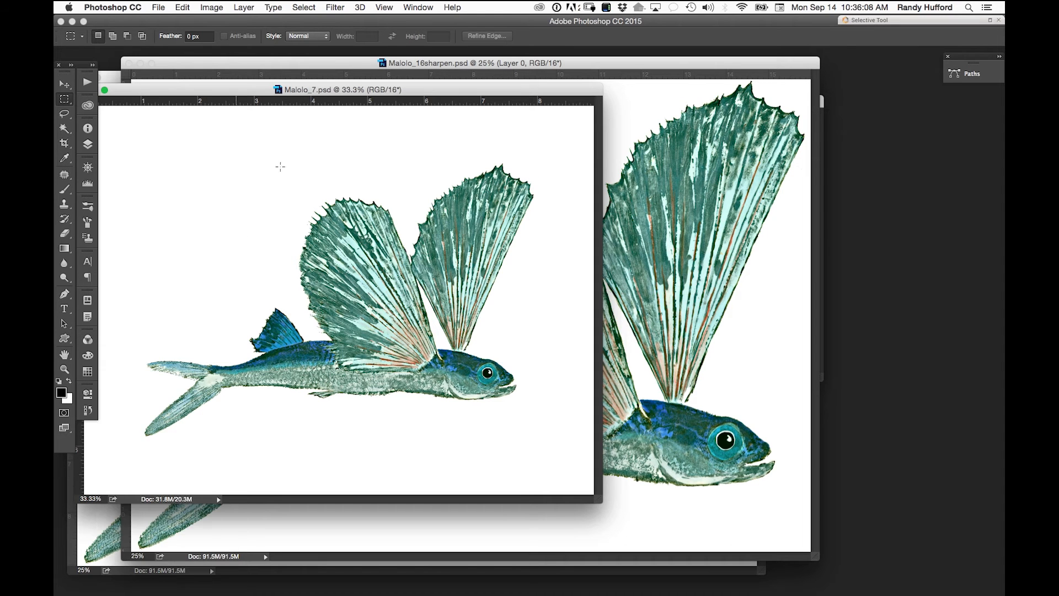
left_click_drag(389, 89, 545, 104)
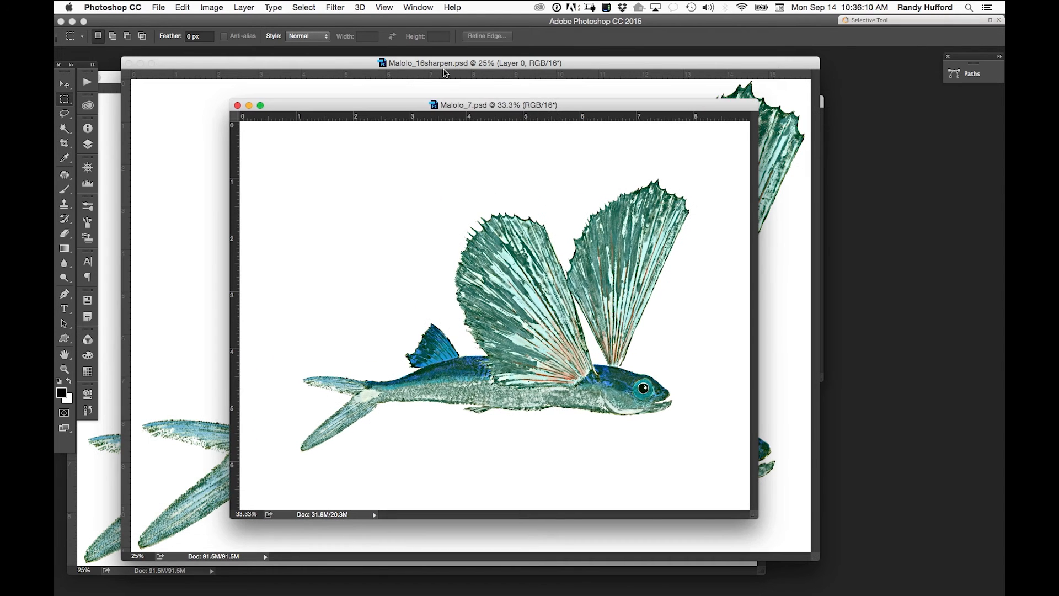
- Open Malolo_6.psd from Bridge and display its paths and channels
key("super+Tab")
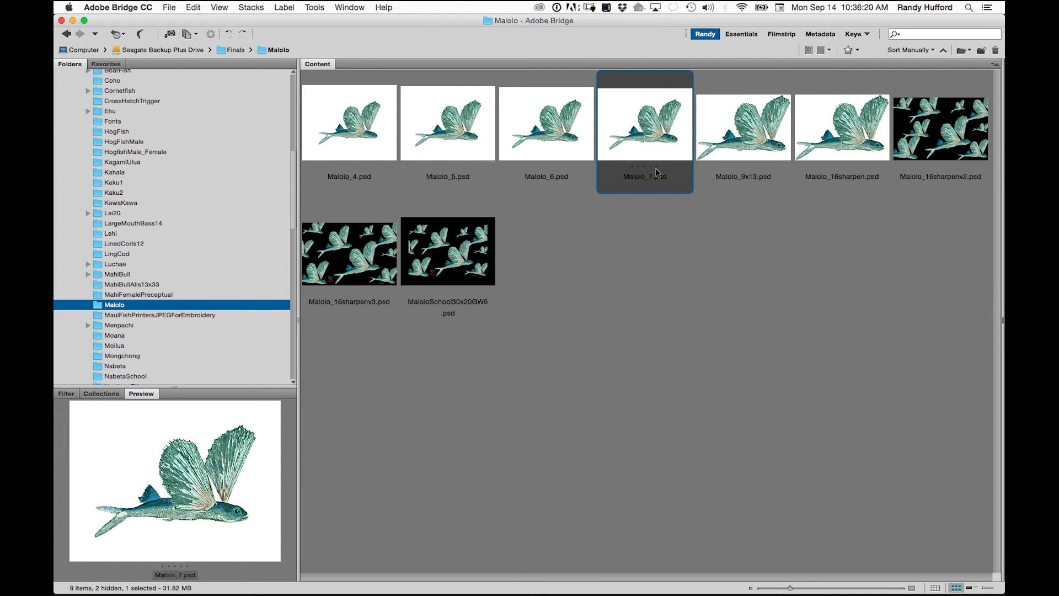
double_click(546, 139)
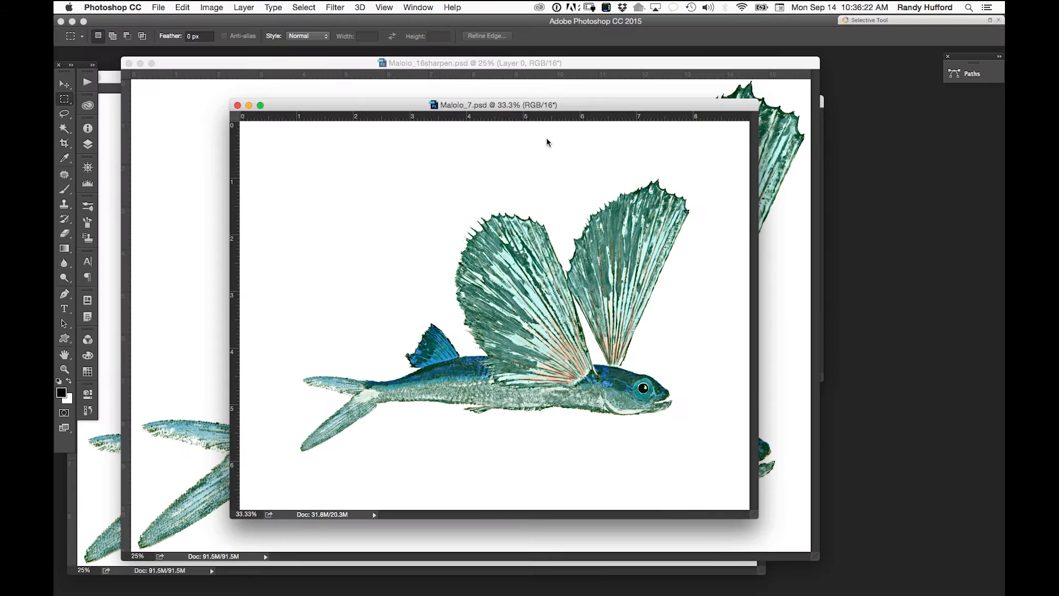
left_click(962, 75)
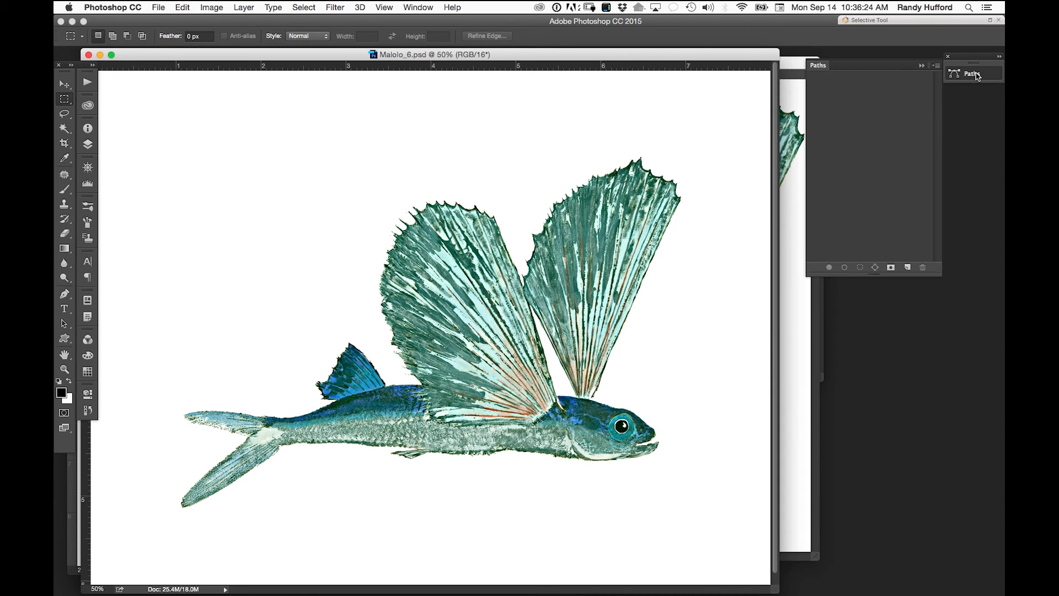
left_click(416, 9)
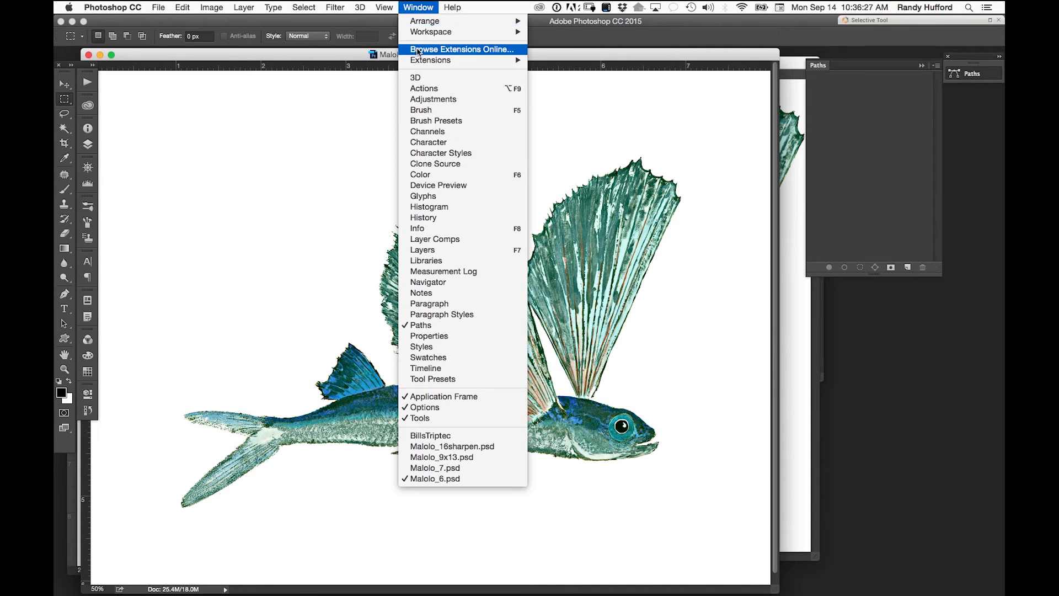
left_click(450, 133)
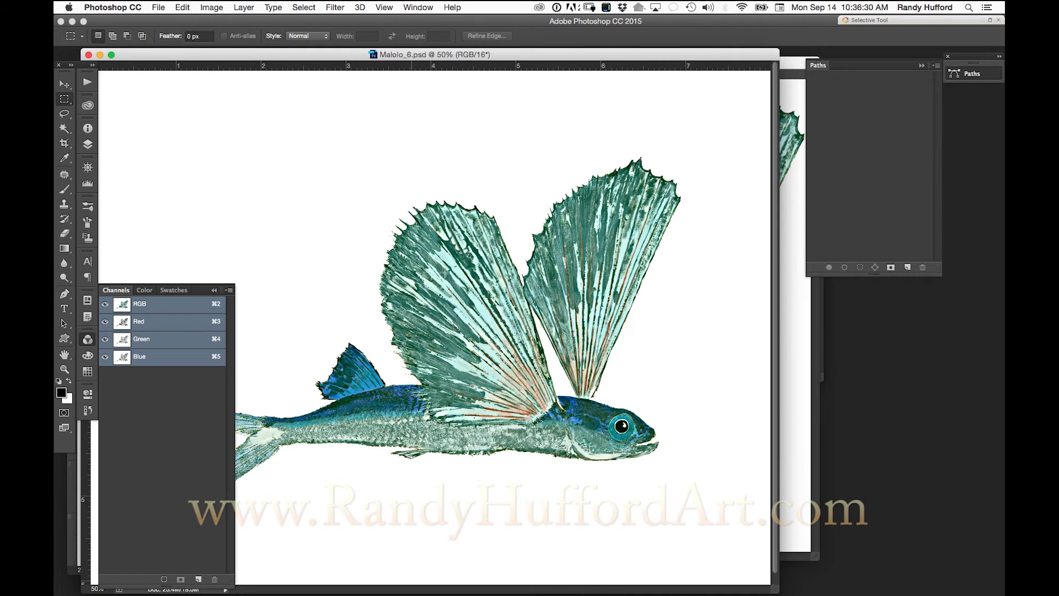
- Open Malolo_5.psd from Bridge and reposition its window over Malolo_6.psd
key("super+Tab")
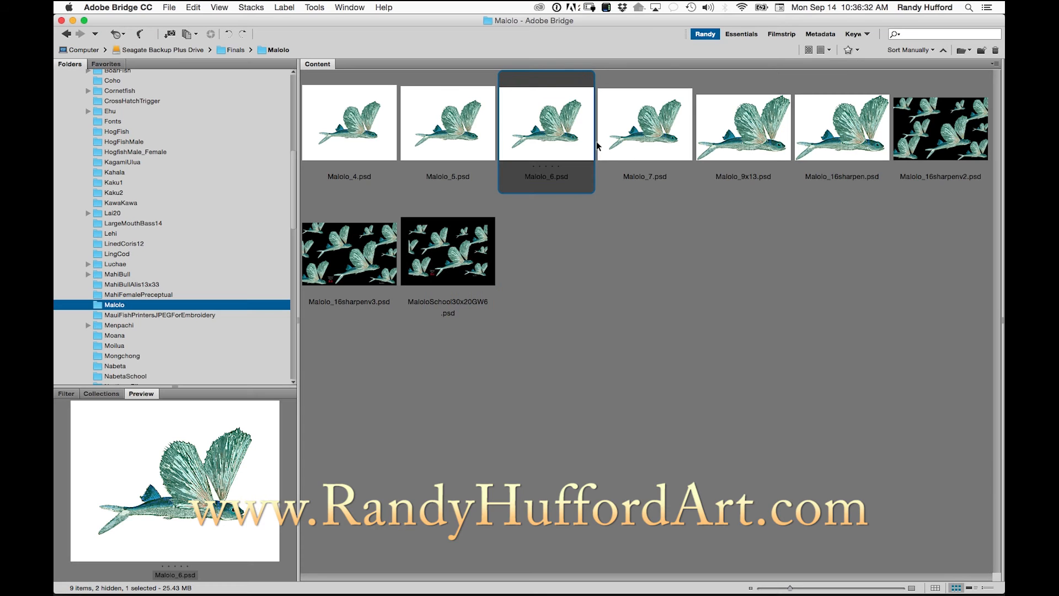
double_click(449, 133)
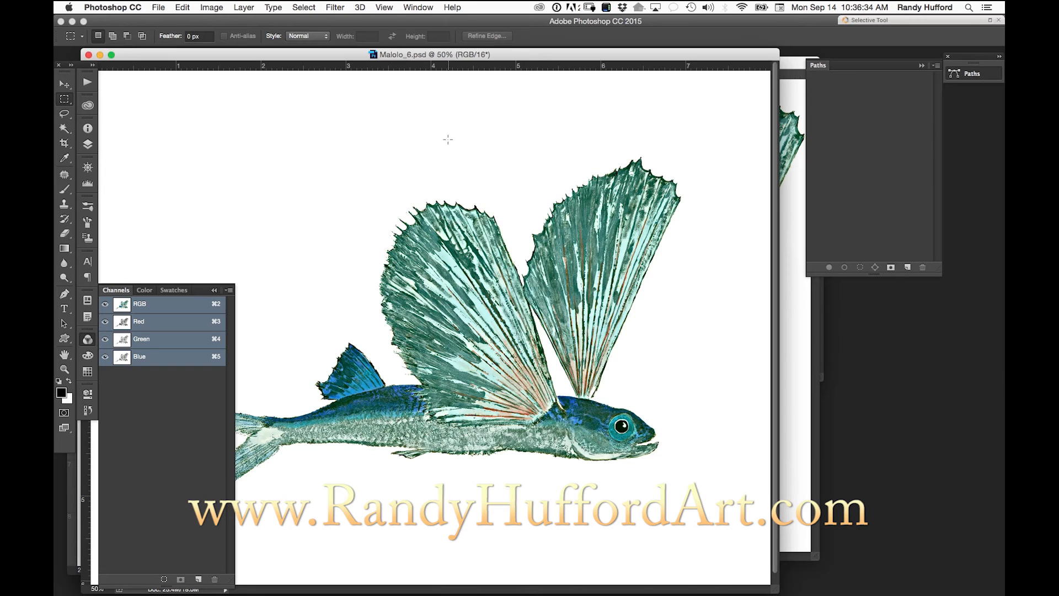
left_click_drag(445, 103, 512, 83)
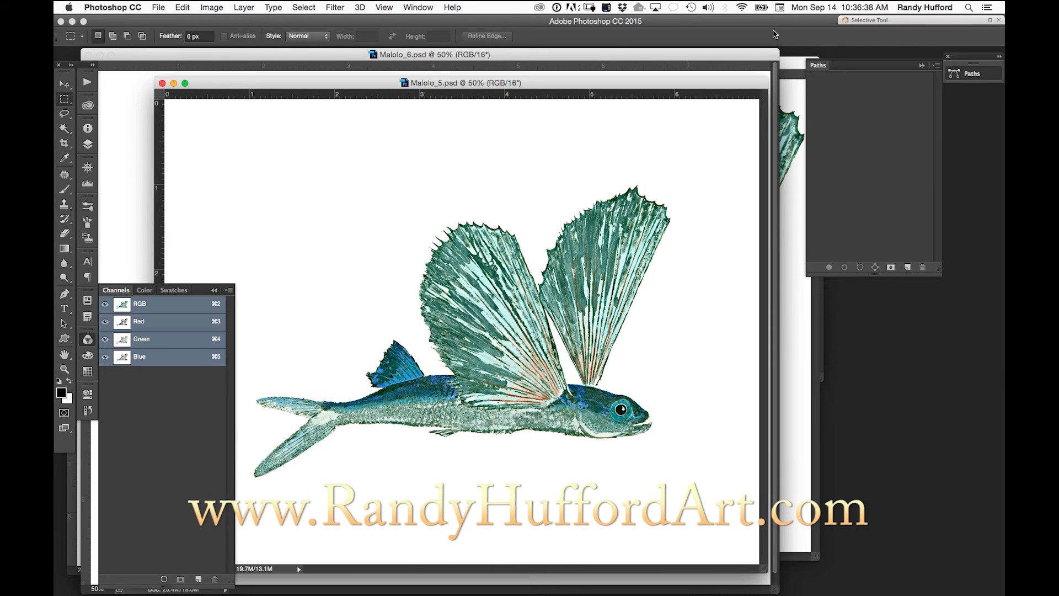
- Open Malolo_4.psd and the black-background composite Malolo_16sharpenv3.psd from Bridge
key("super+Tab")
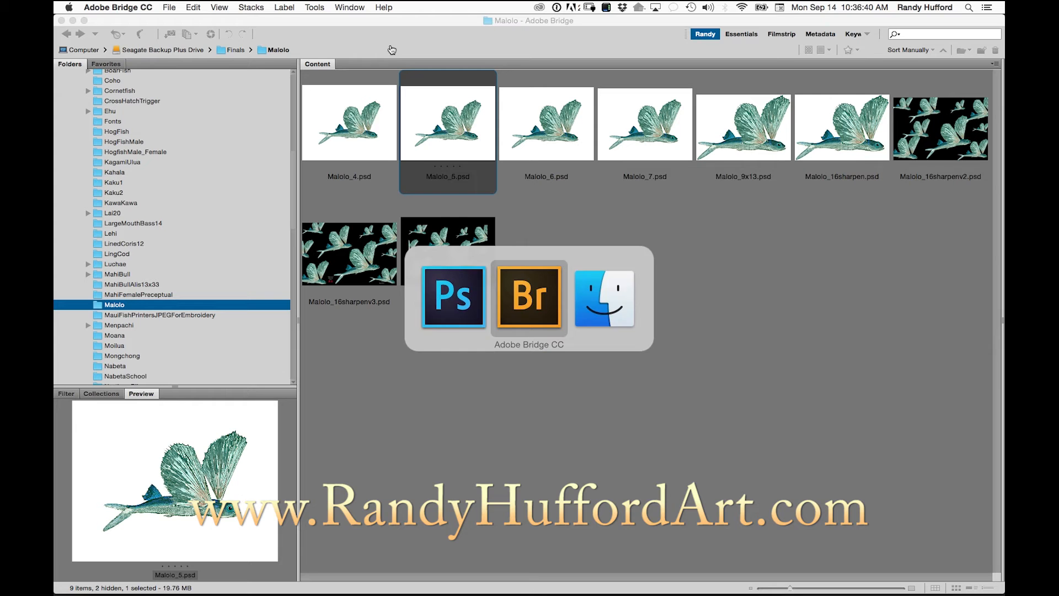
double_click(353, 132)
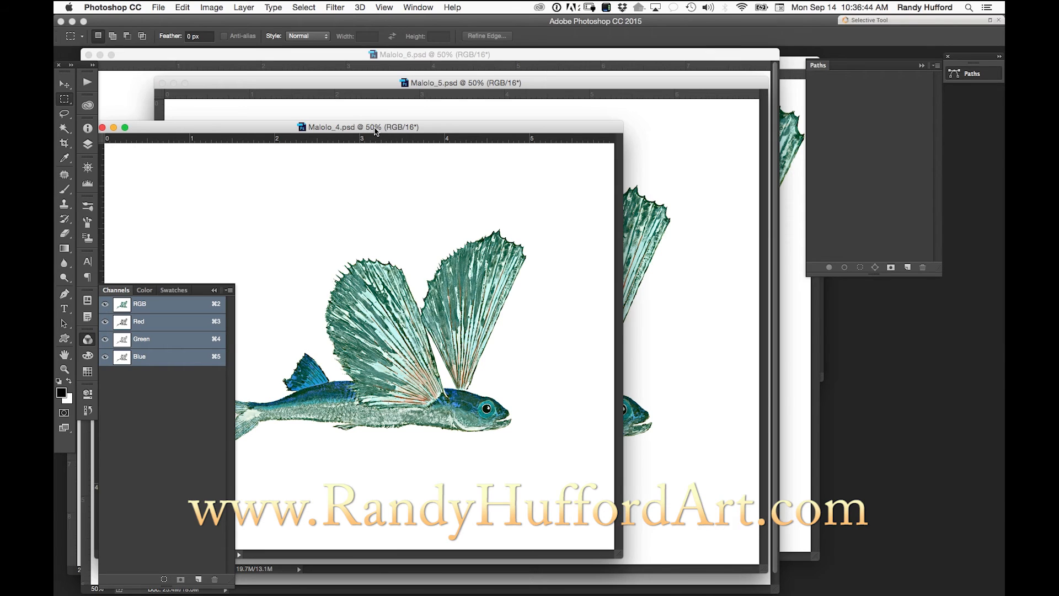
key("super+Tab")
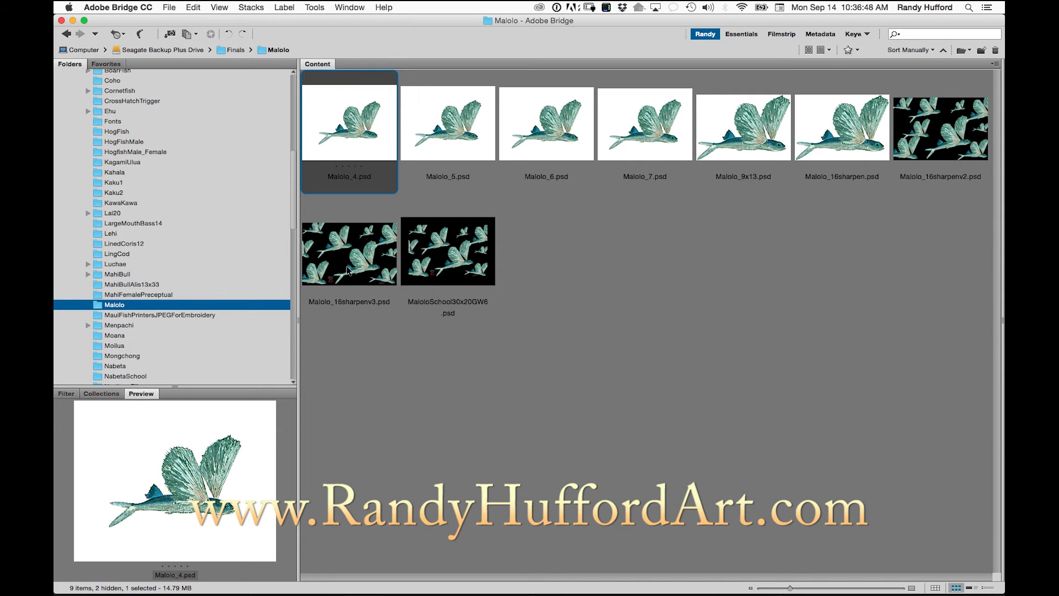
key("super+Tab")
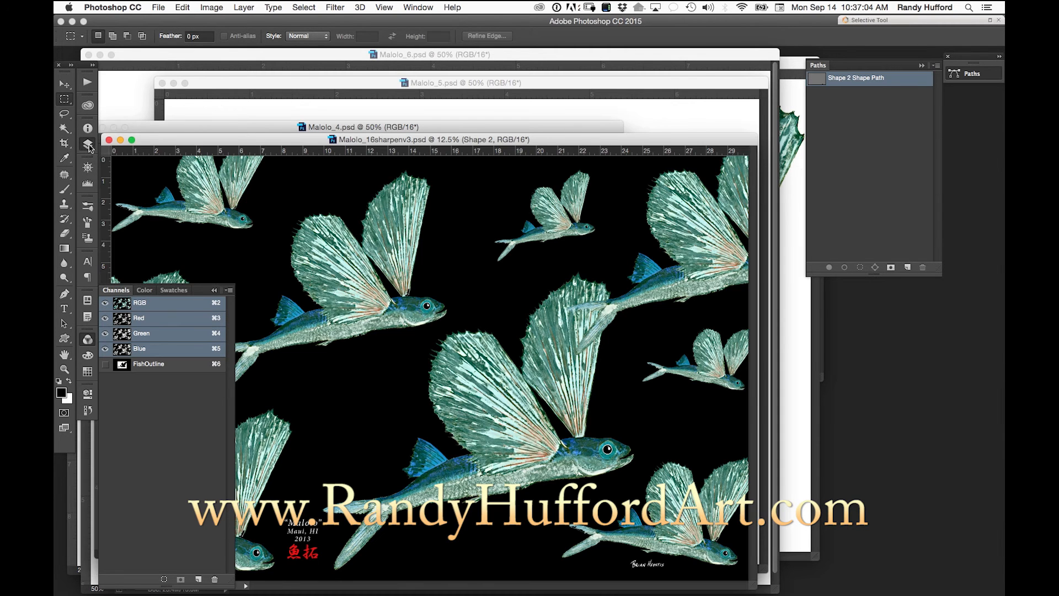
- Display the full layer list of Malolo_16sharpenv3.psd and hide the Layer 0 copy layer
left_click(88, 145)
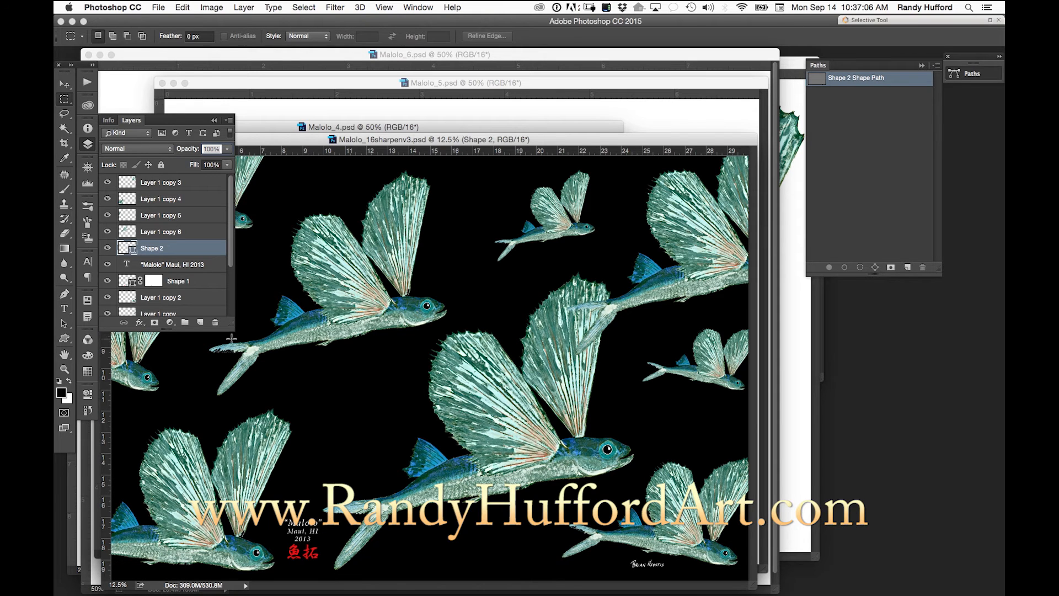
left_click_drag(231, 327, 373, 440)
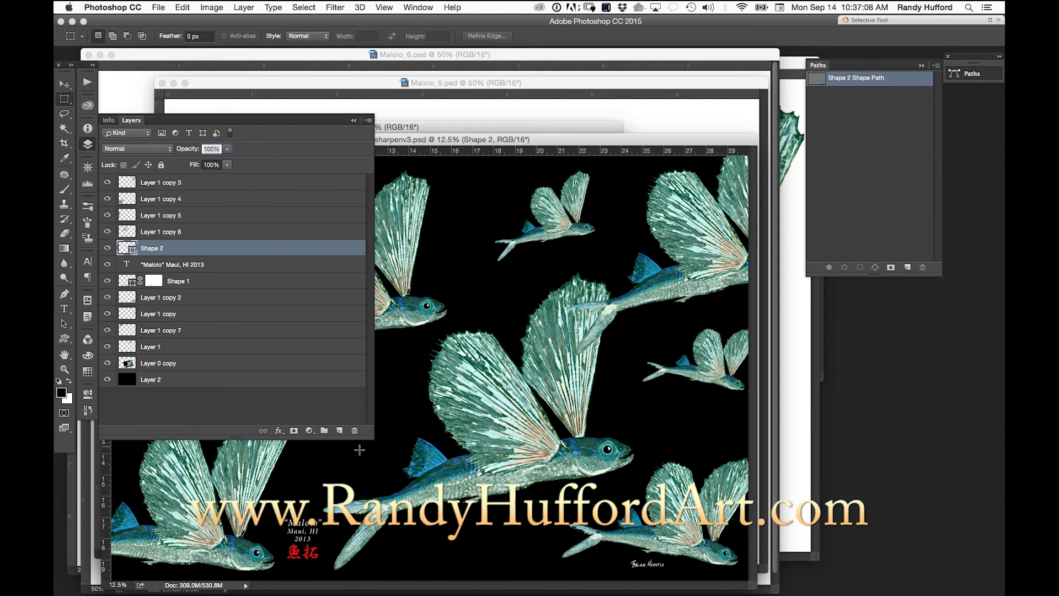
left_click(107, 364)
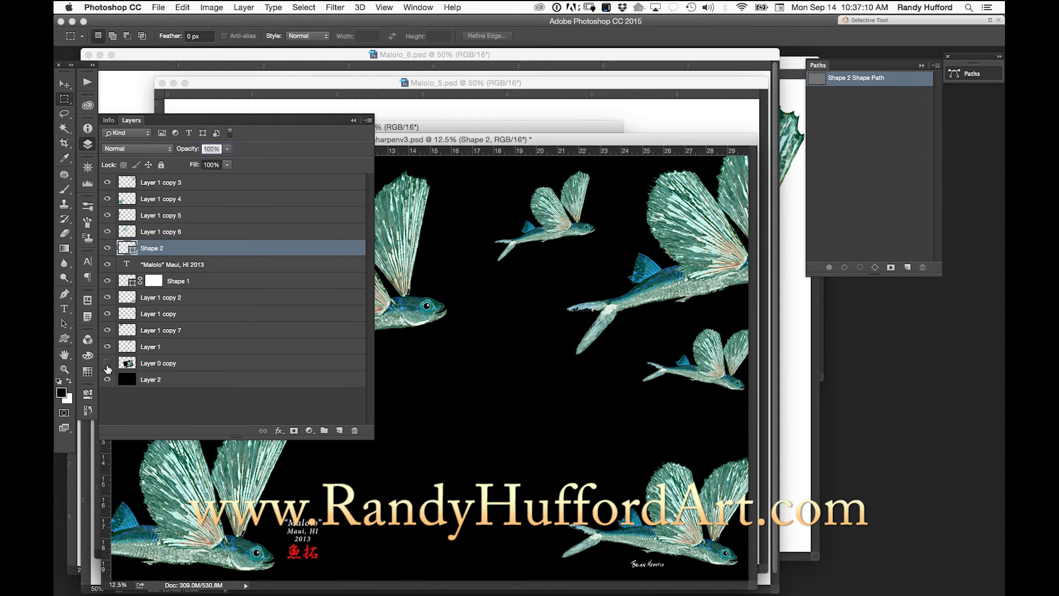
- Show the Layer 0 copy layer in the black-background composite again
left_click(108, 364)
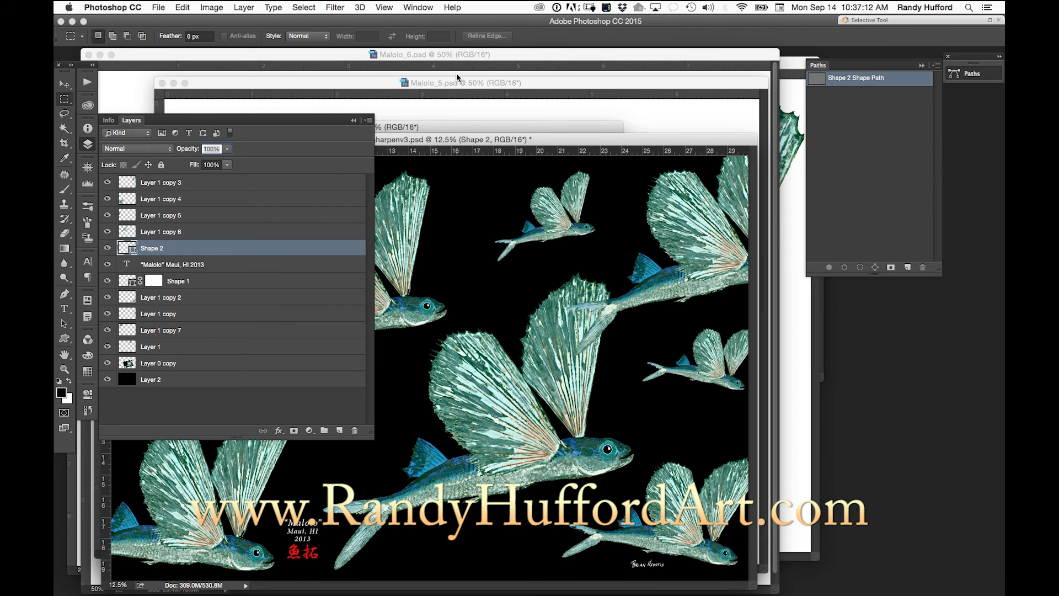
key("super+Tab")
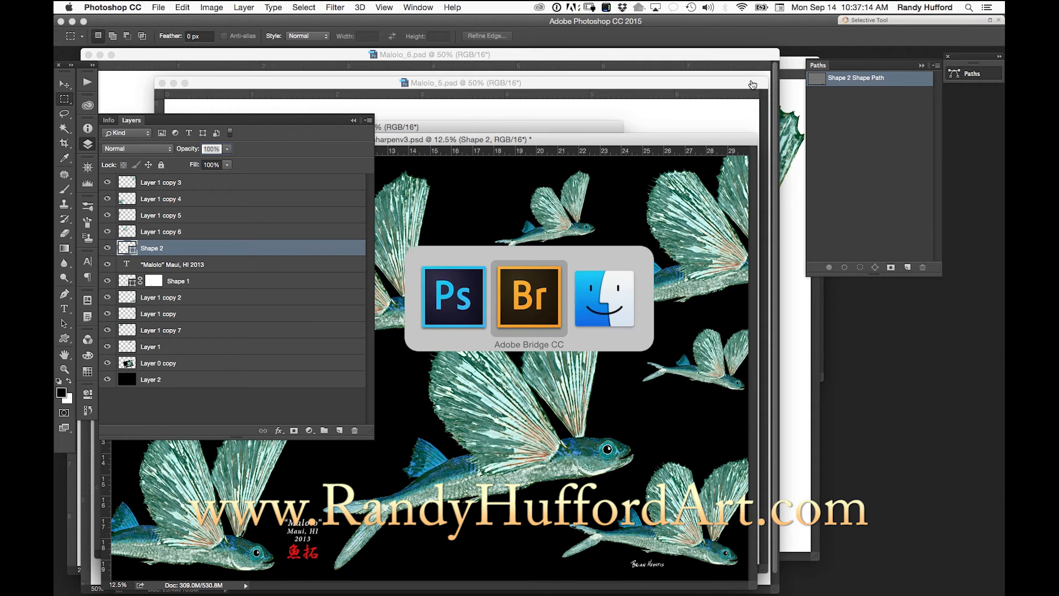
key("Escape")
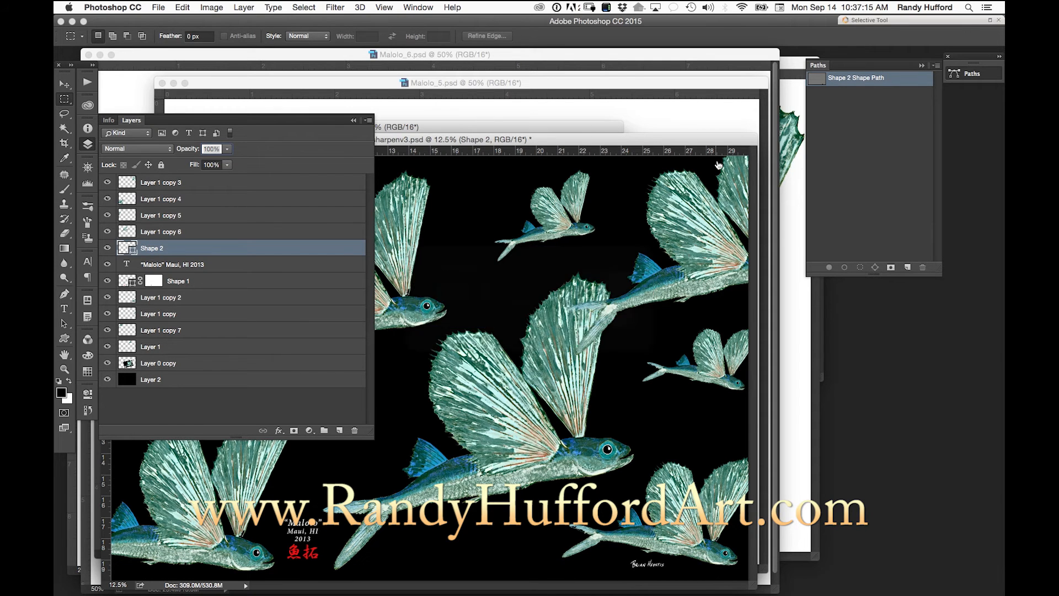
- Bring Malolo_16sharpen.psd to the front and move its window away from the layer list
left_click(417, 7)
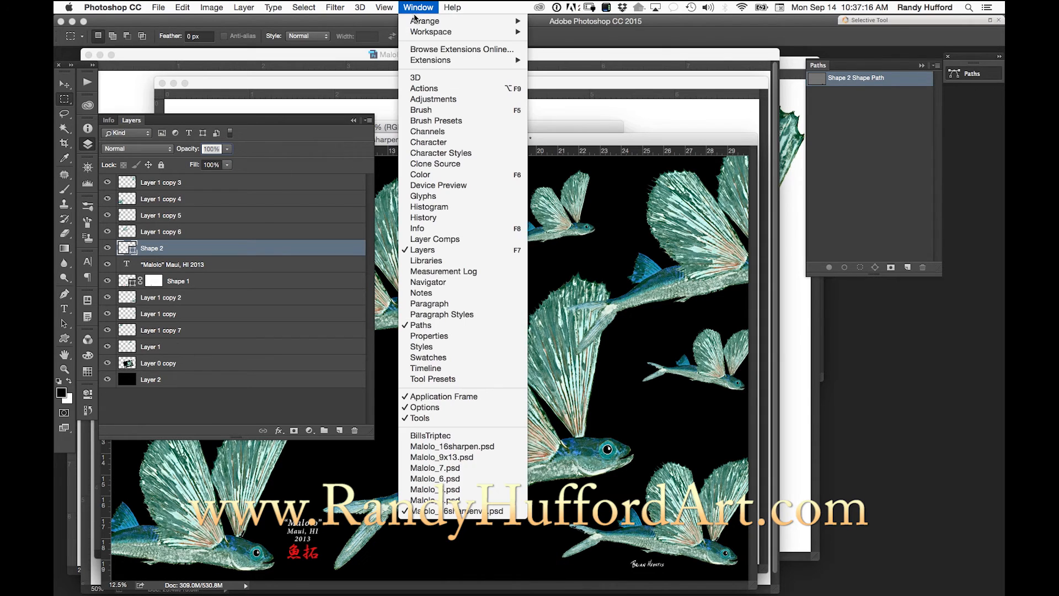
left_click(489, 450)
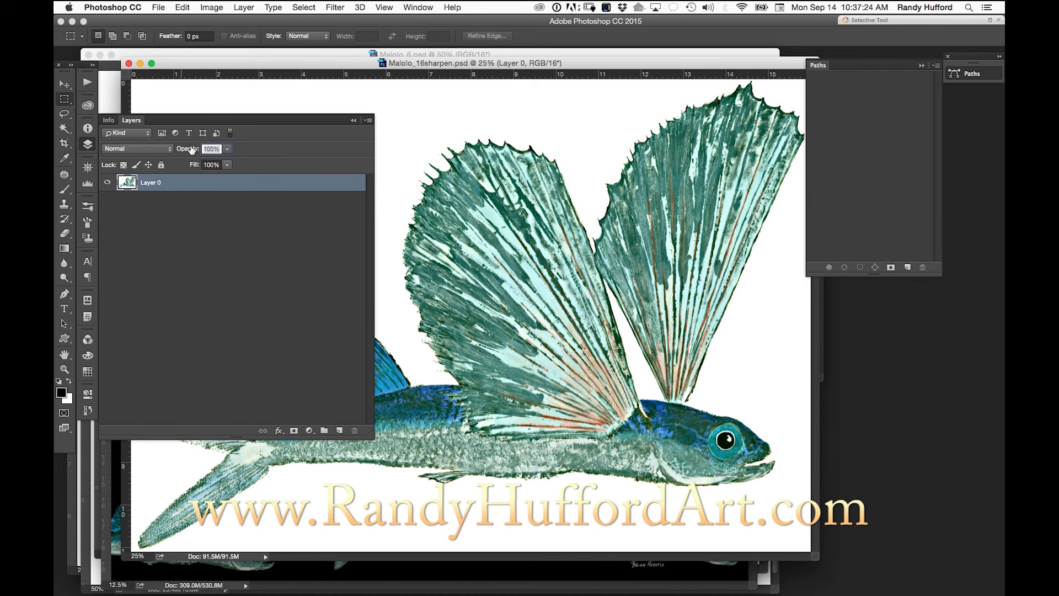
left_click_drag(318, 65, 404, 59)
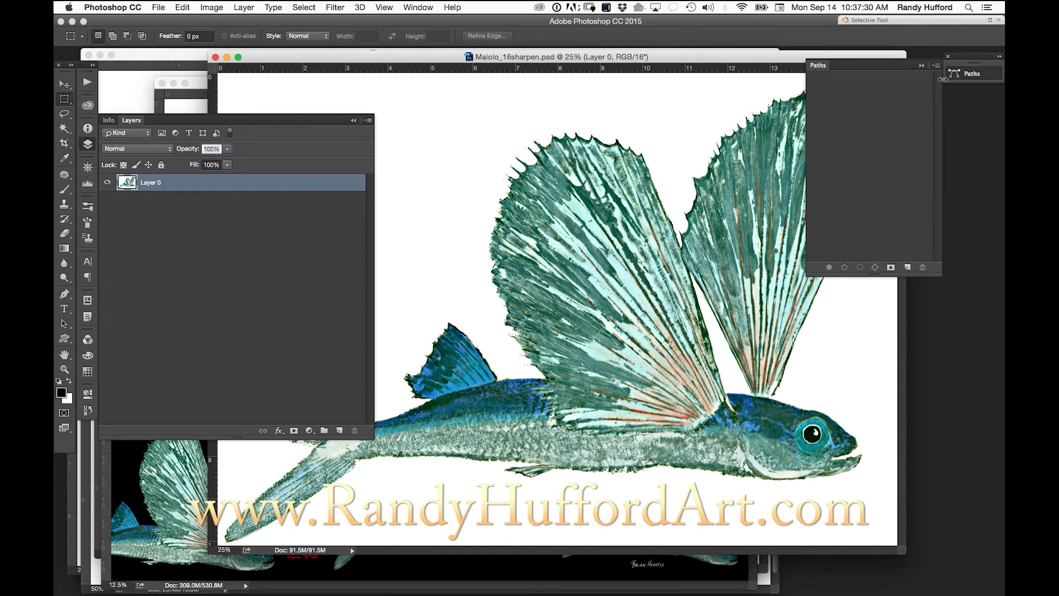
- Collapse the floating path and layer lists and reposition the Malolo_16sharpen.psd window so the whole fish is uncovered
left_click(921, 66)
mouse_move(615, 57)
left_mouse_down()
mouse_move(639, 59)
mouse_move(616, 62)
left_mouse_up()
left_click_drag(484, 55, 617, 51)
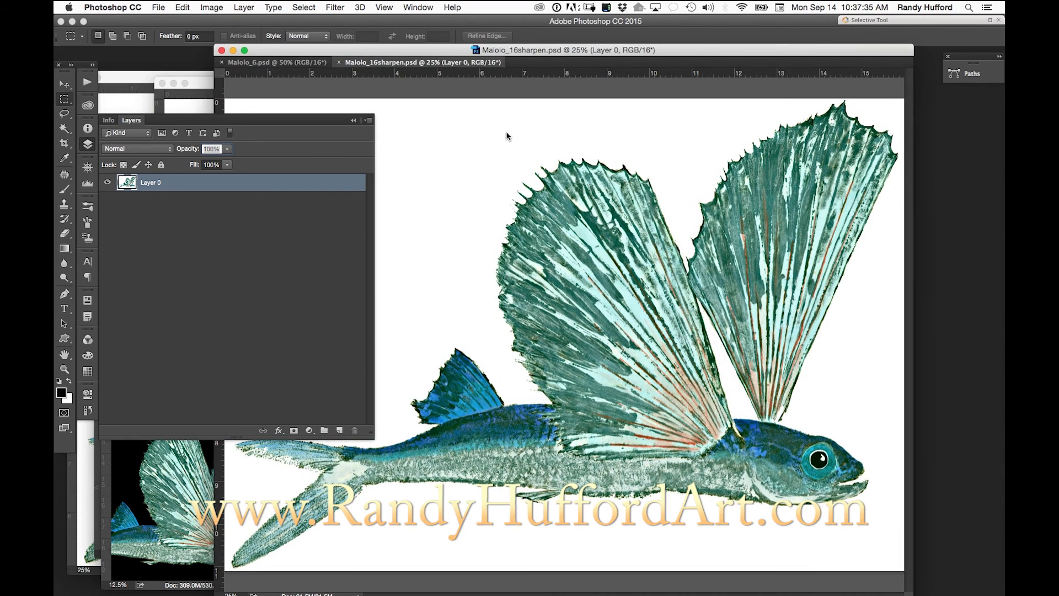
left_click(353, 120)
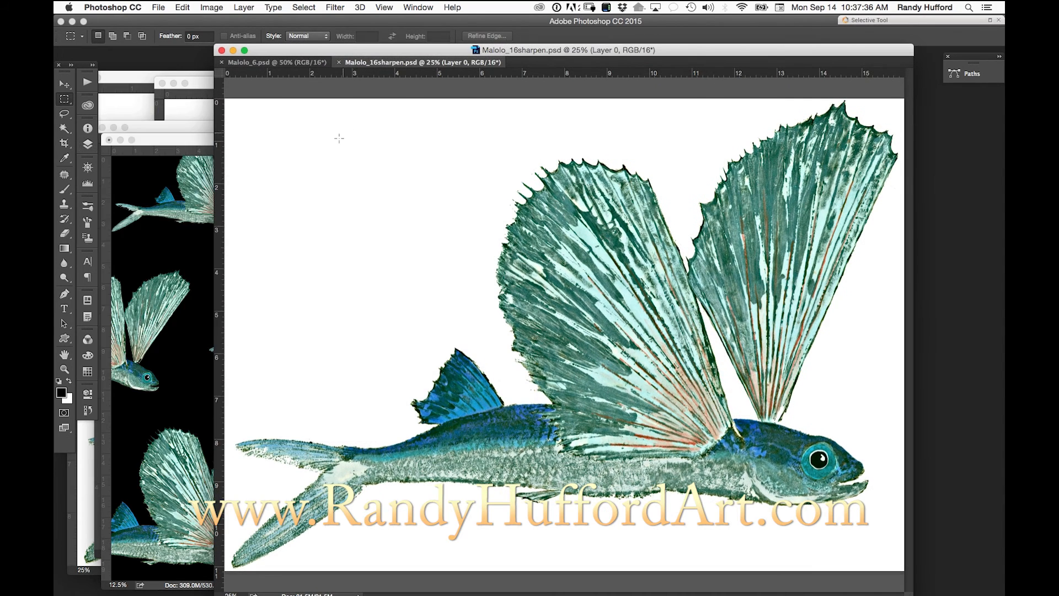
- Examine the dimensions and resolution of Malolo_16sharpen.psd with resampling turned off, and dismiss the Image Size settings
left_click(211, 8)
left_click(241, 97)
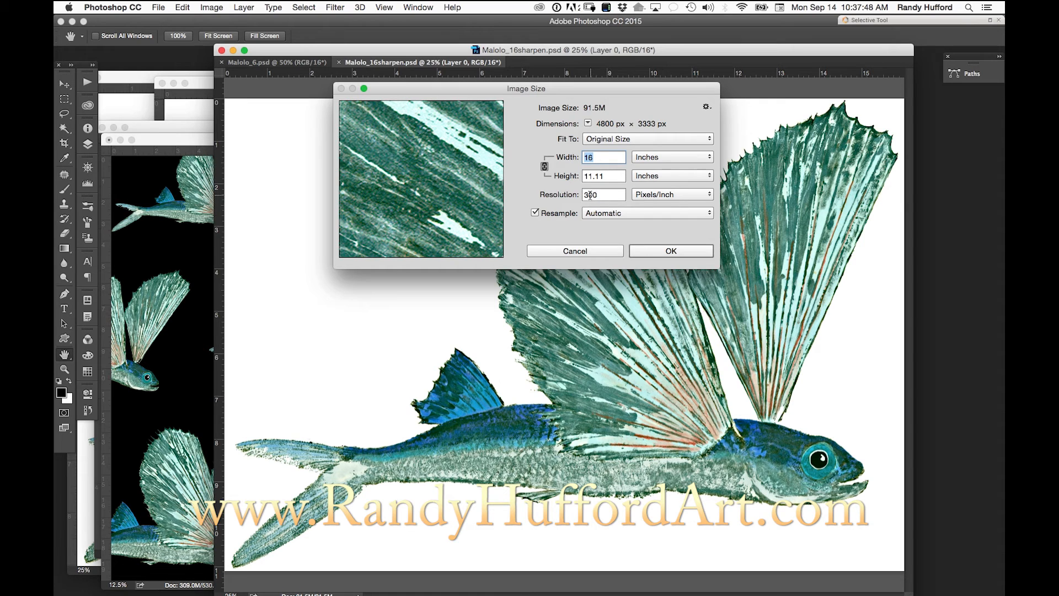
left_click(566, 215)
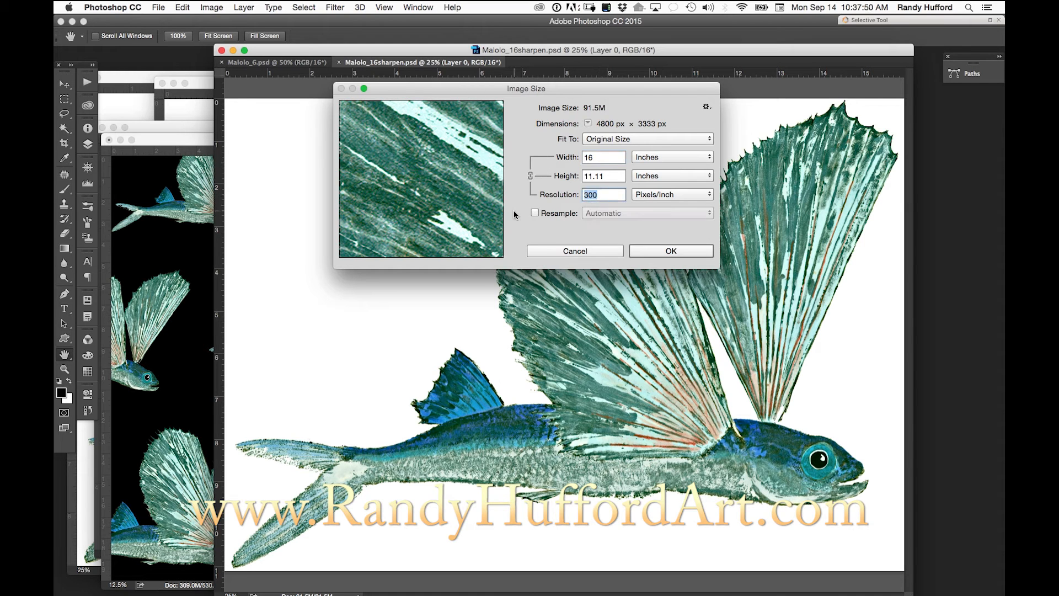
type("15")
type("30")
left_click(534, 214)
left_click(534, 213)
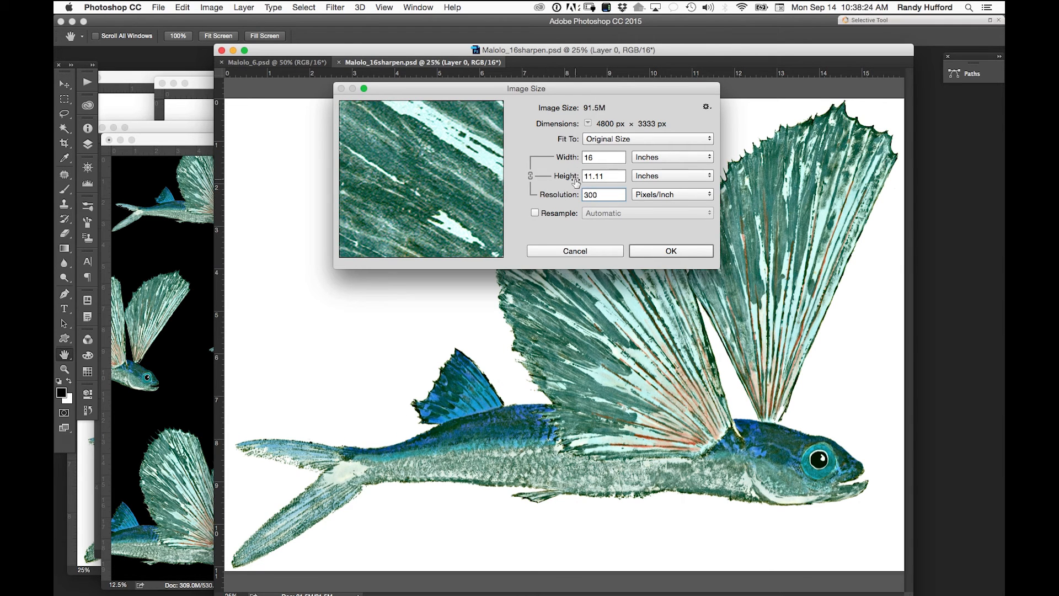
left_click(607, 251)
key("m")
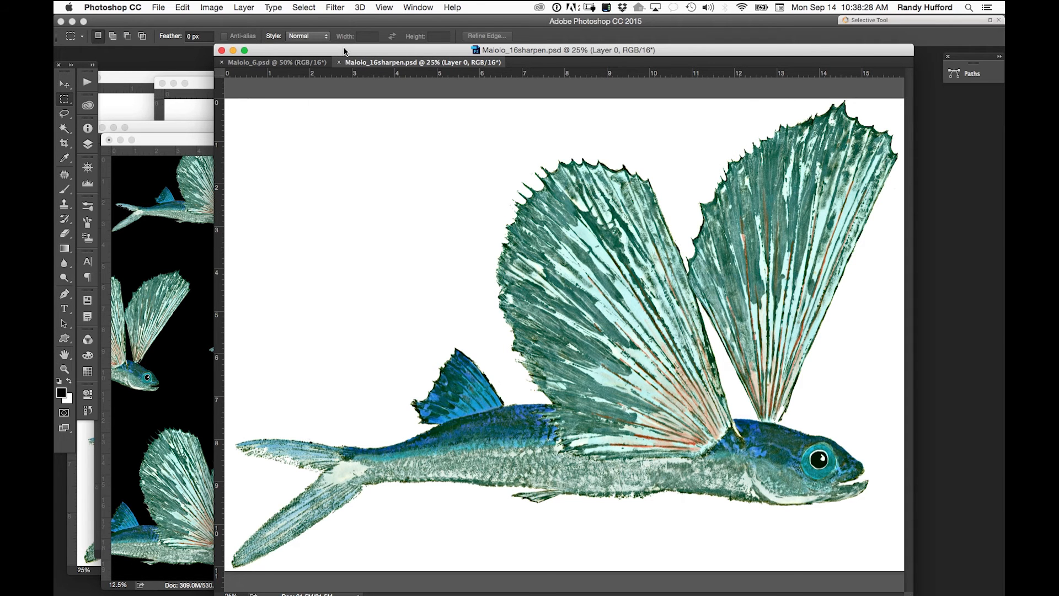
- Reposition the Malolo_16sharpen.psd window and switch the document to full-screen display
left_click_drag(345, 51, 316, 60)
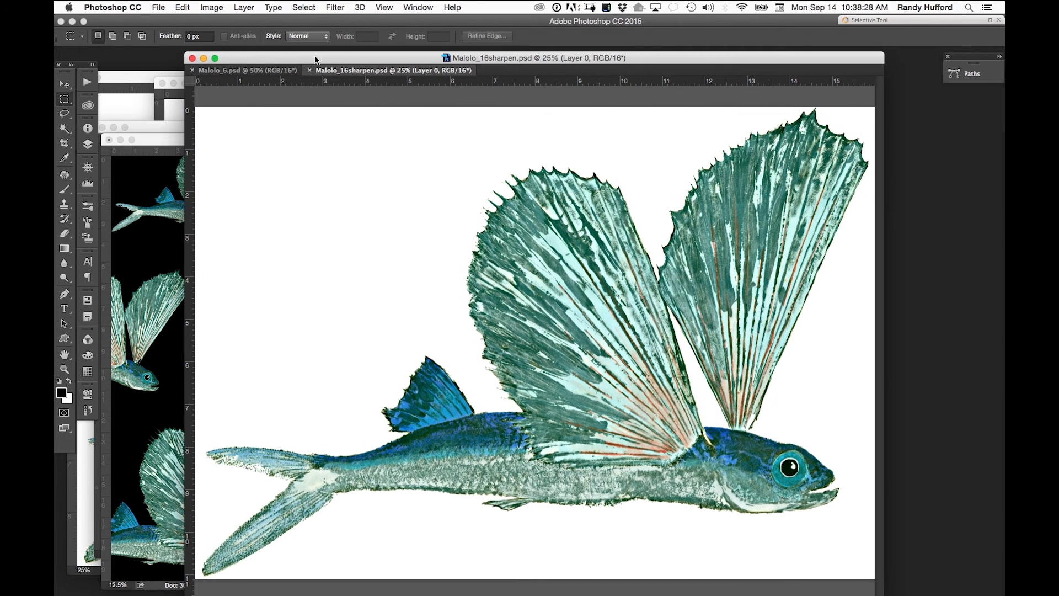
left_click(210, 9)
left_click(205, 23)
key("f")
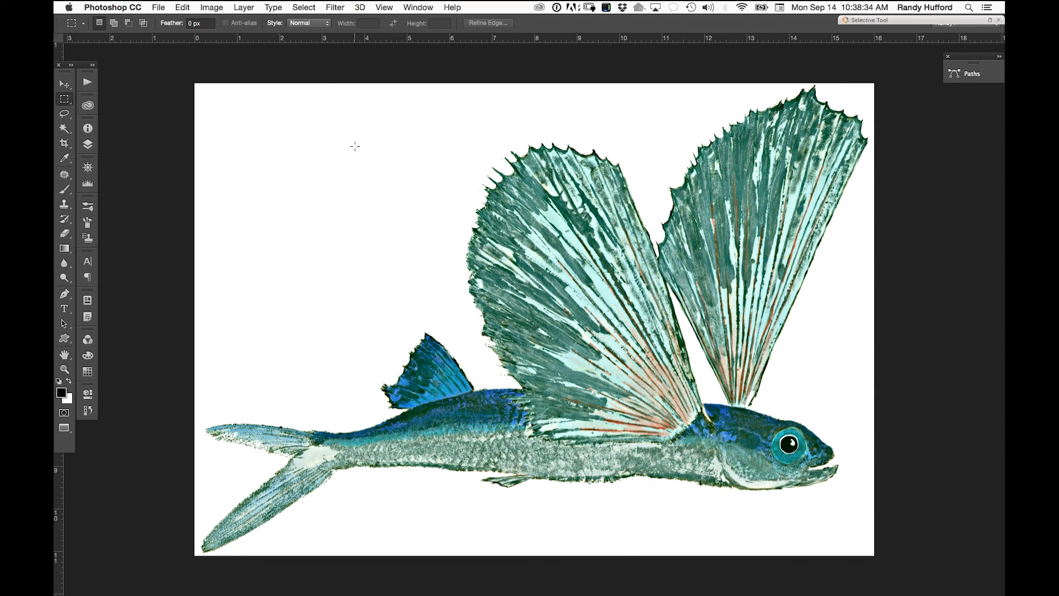
- Select the whole canvas and scale the fish down to about 10% in the canvas's lower-right corner with Free Transform
key("super+a")
key("super+c")
key("super+t")
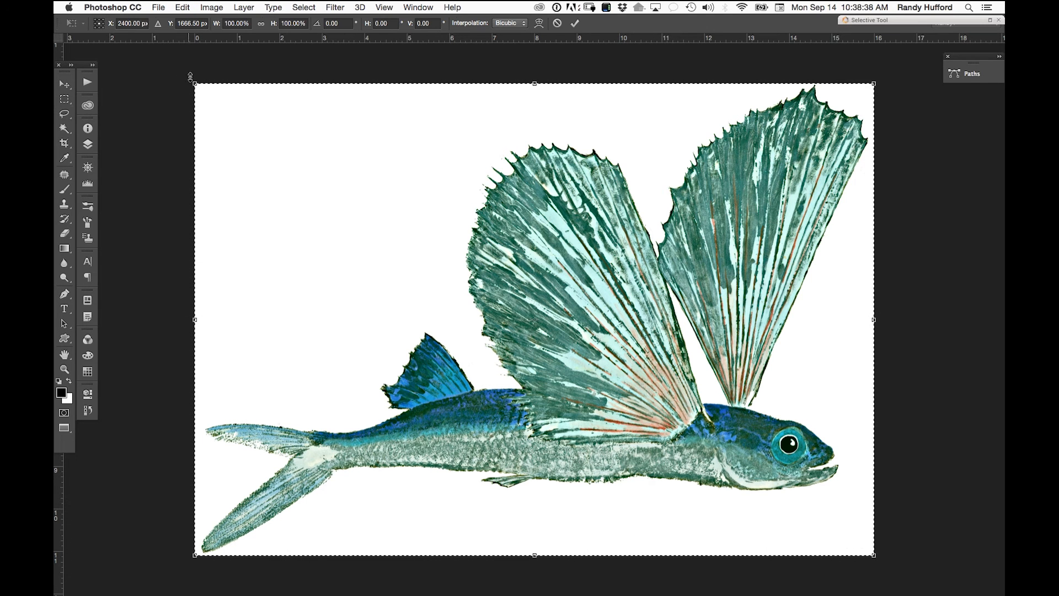
left_click_drag(194, 83, 805, 514)
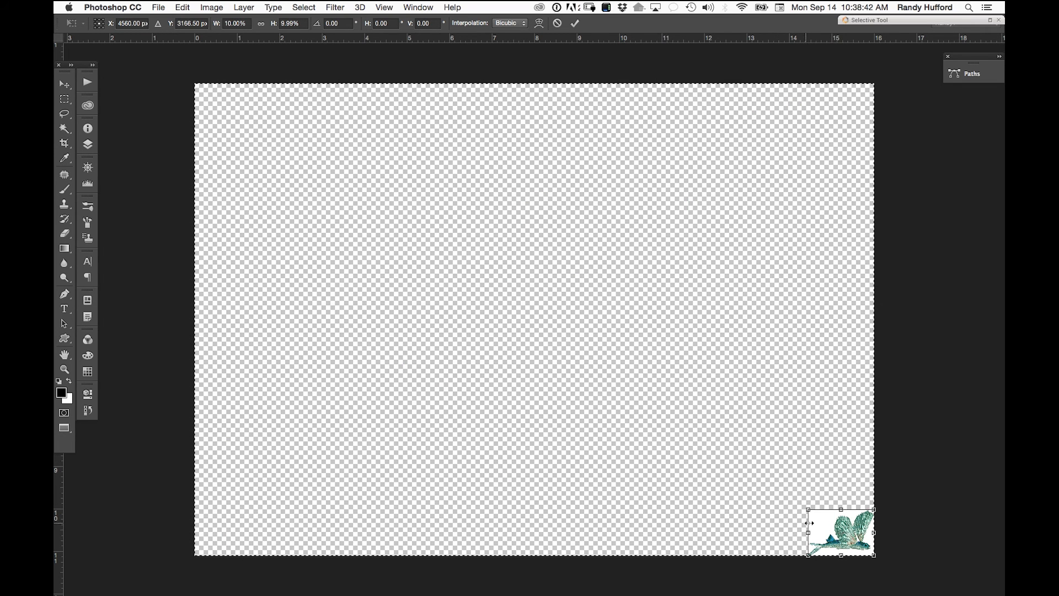
left_click(575, 23)
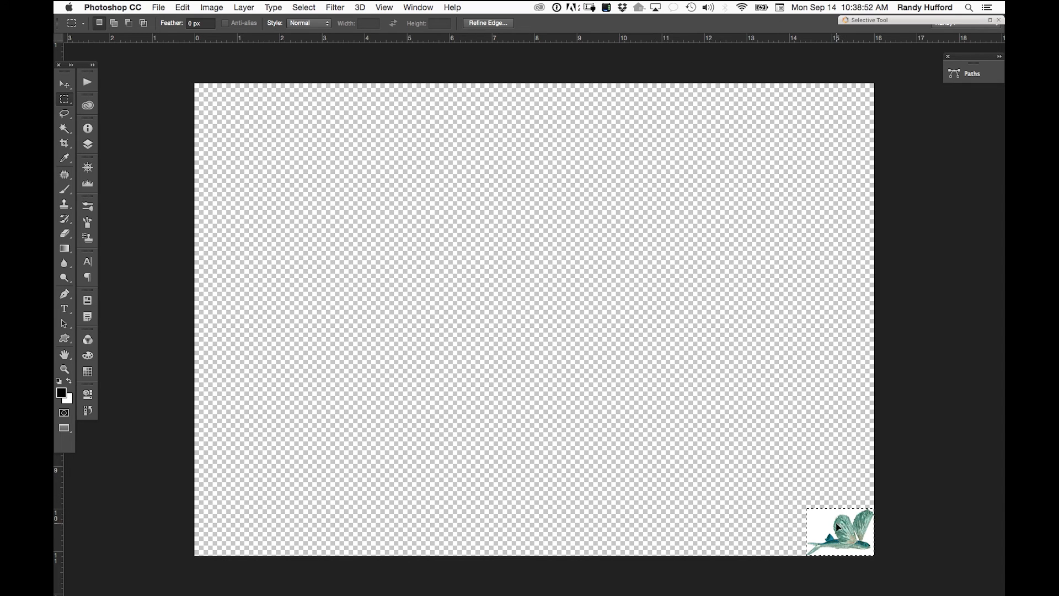
- Scale the shrunken fish back up to about 1013% so it fills the canvas, using Free Transform
key("super+t")
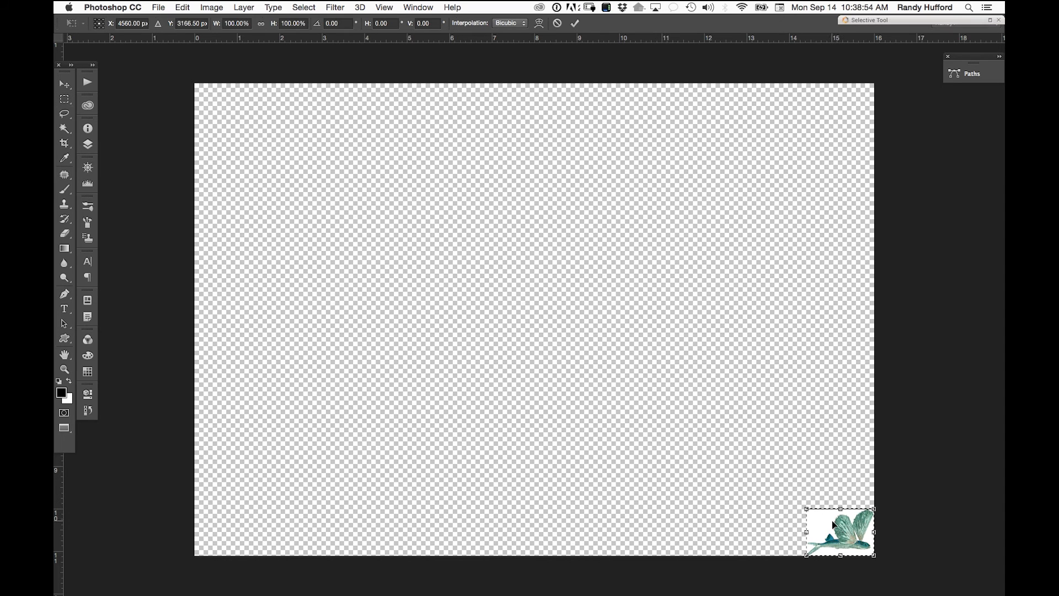
left_click_drag(810, 507, 141, 135)
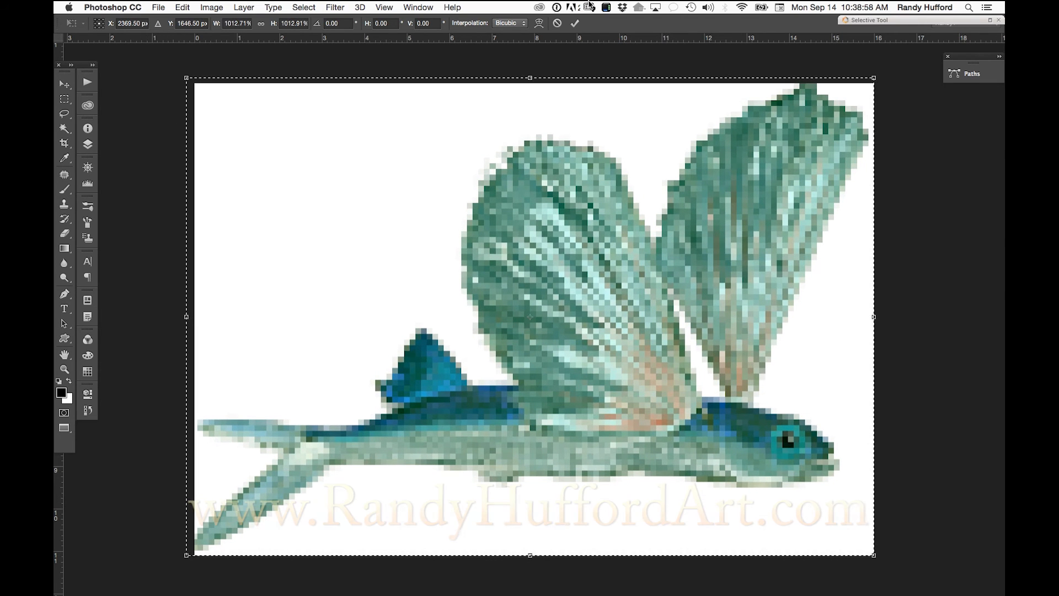
left_click(578, 25)
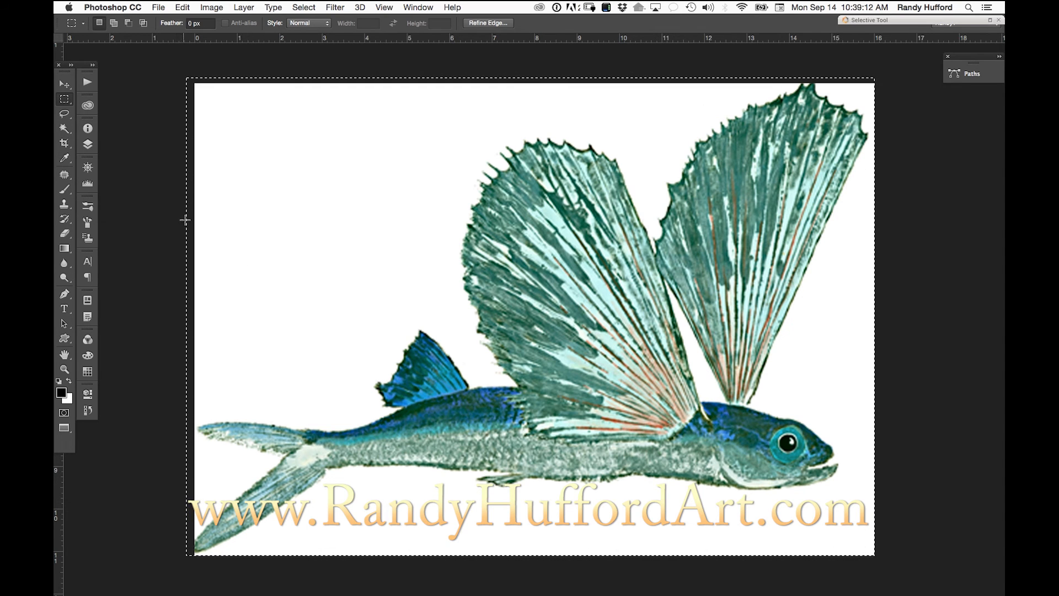
- Restore the image to its opening Malolo_16sharpen.psd snapshot in the history
left_click(87, 144)
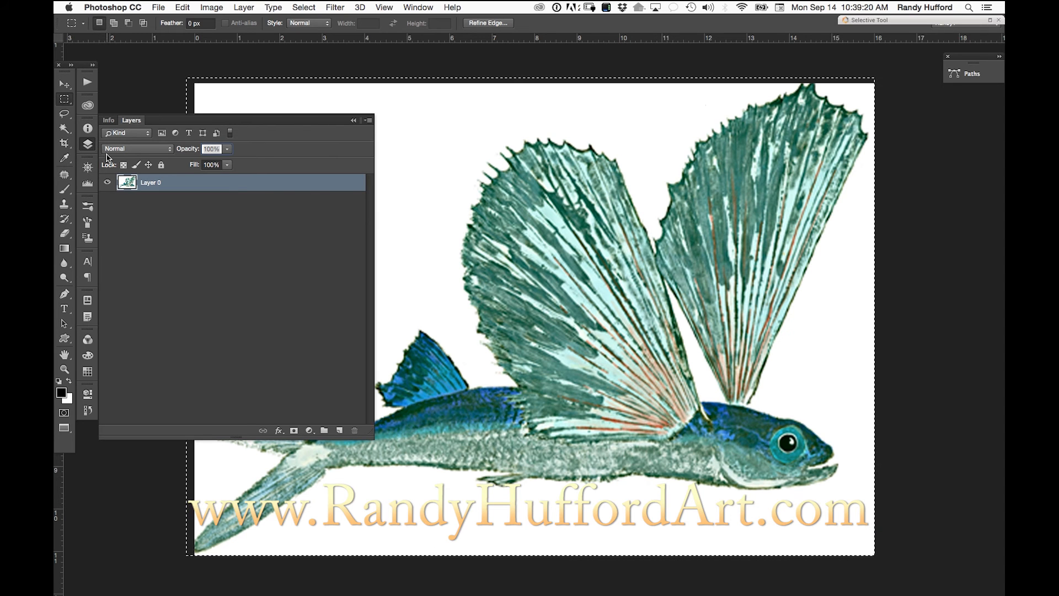
left_click(88, 410)
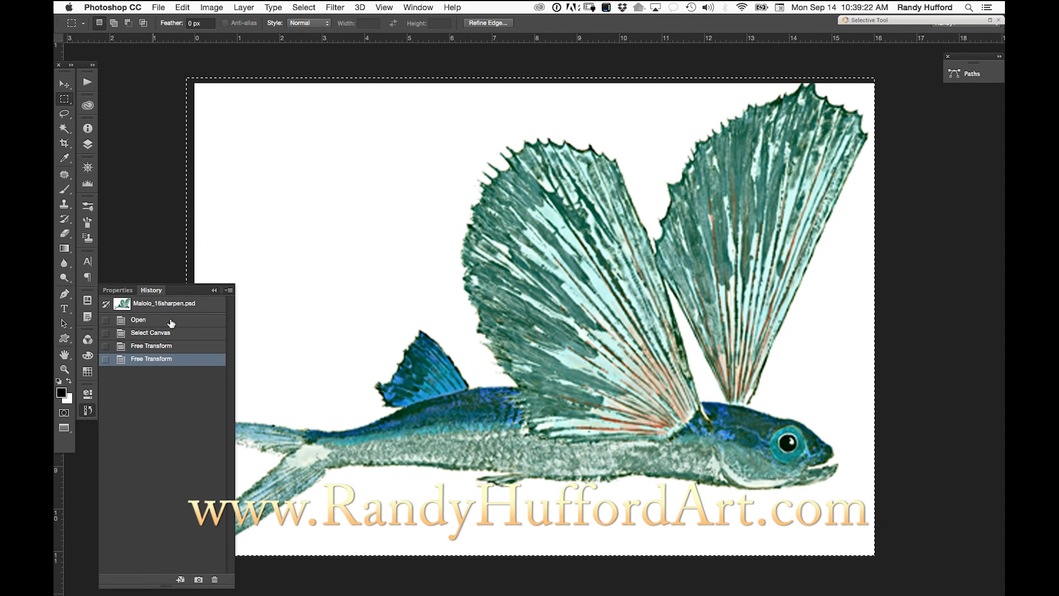
left_click(193, 309)
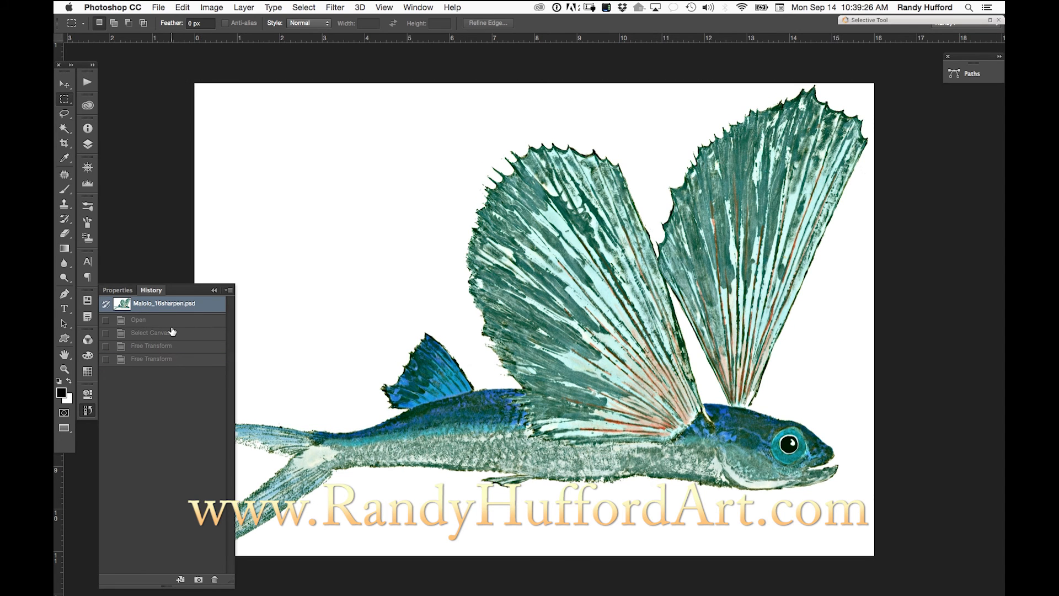
- Compare the twice-transformed fish with the opening history snapshot at closer magnification, ending on the snapshot
key("super+equal")
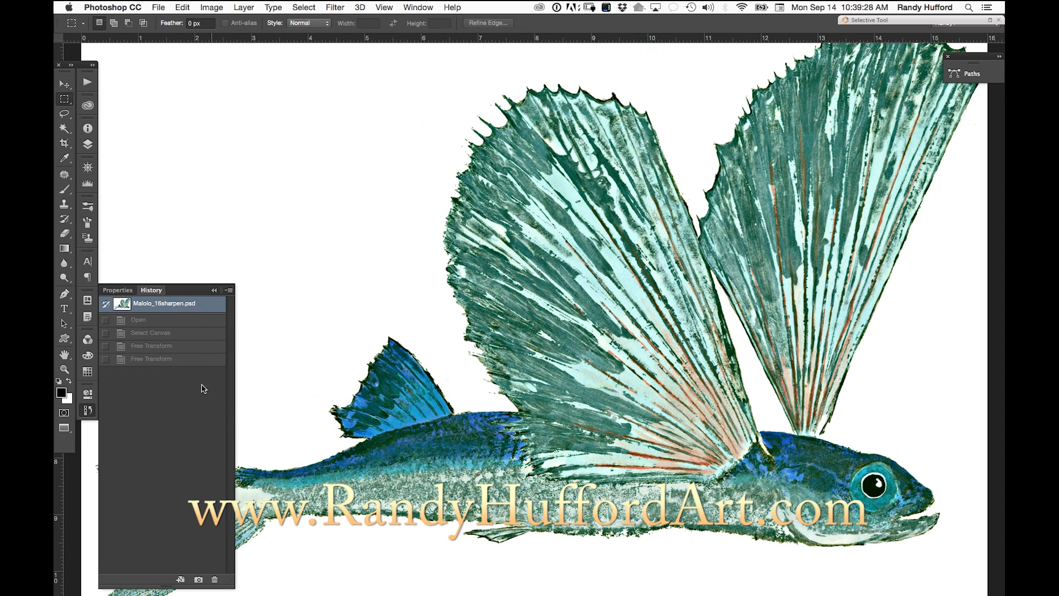
left_click(183, 361)
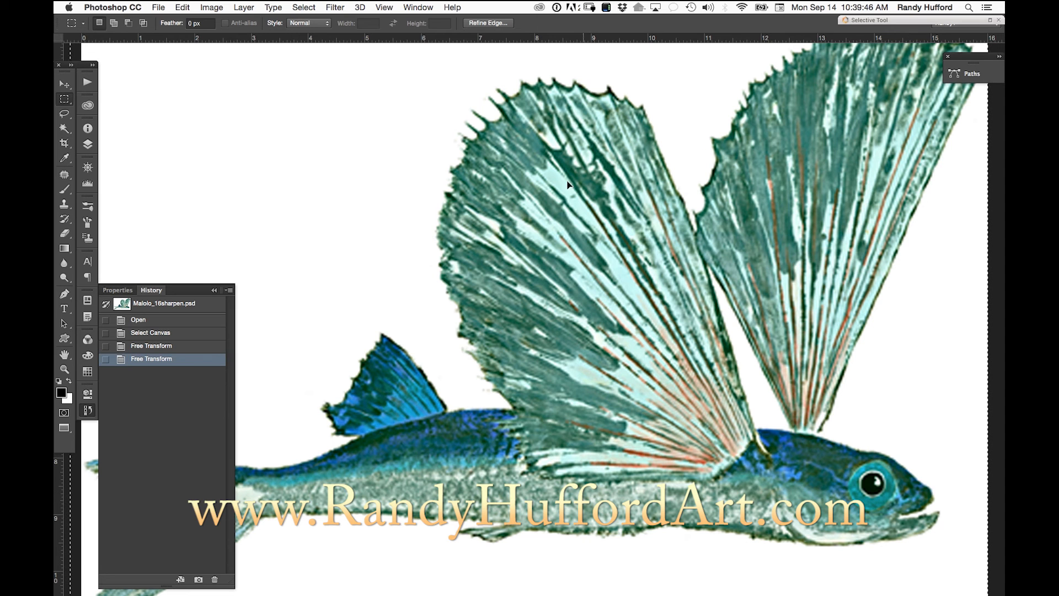
left_click(202, 304)
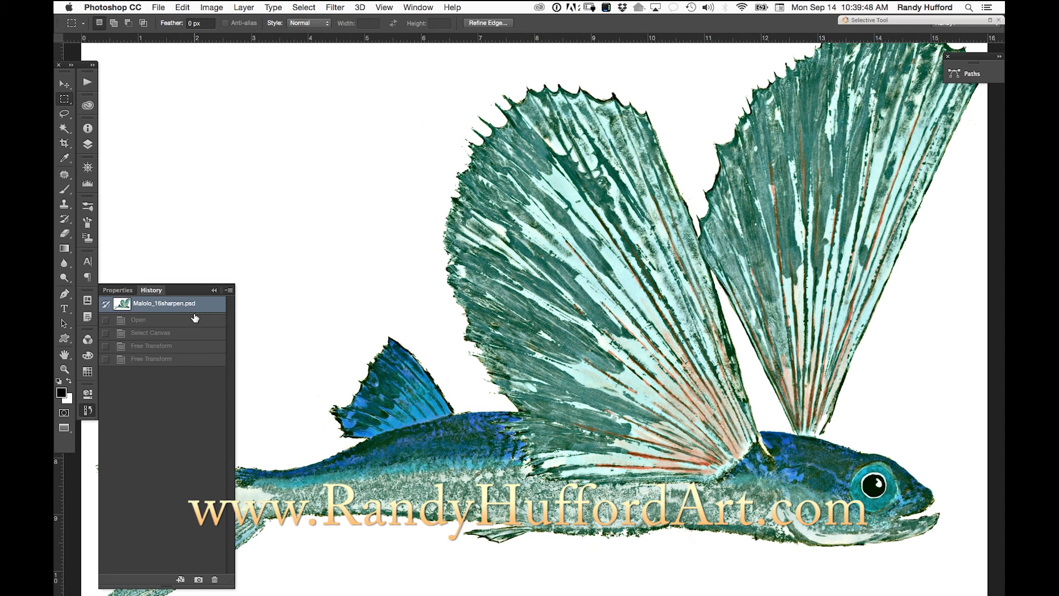
- Convert Layer 0 to a smart object
left_click(84, 148)
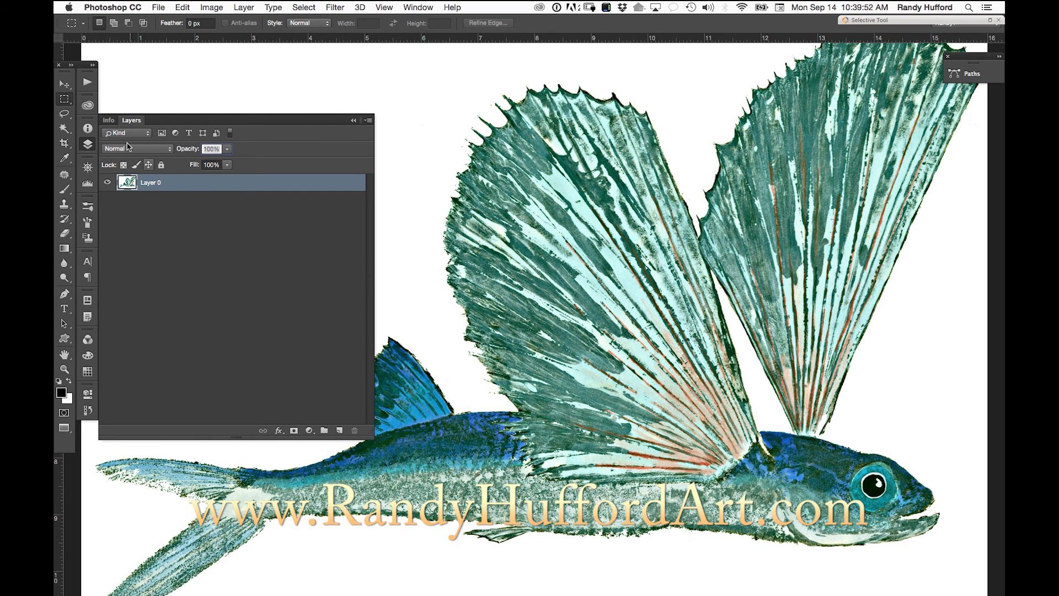
left_click(369, 120)
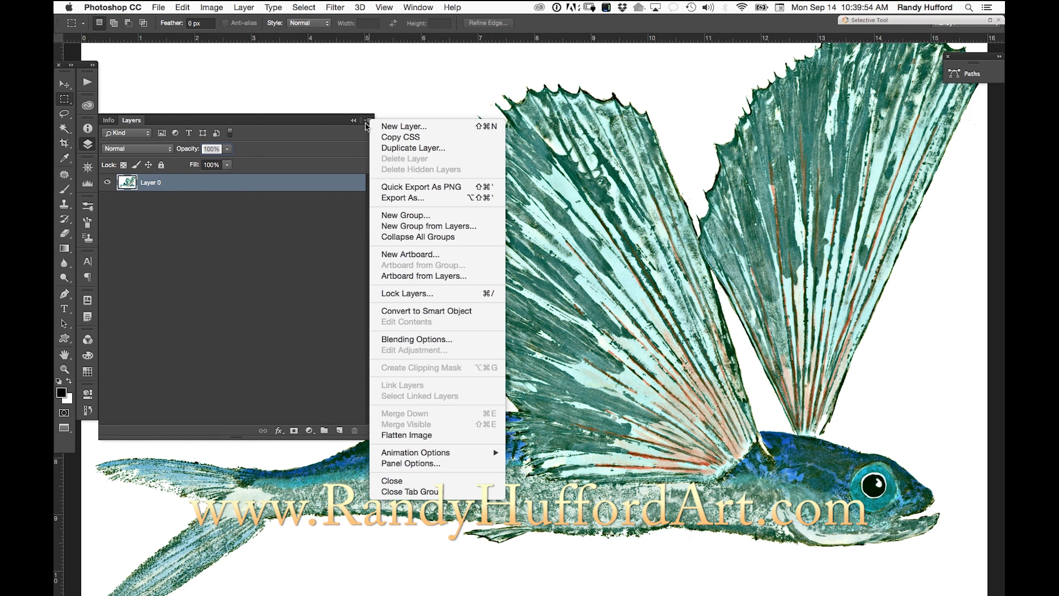
left_click(472, 313)
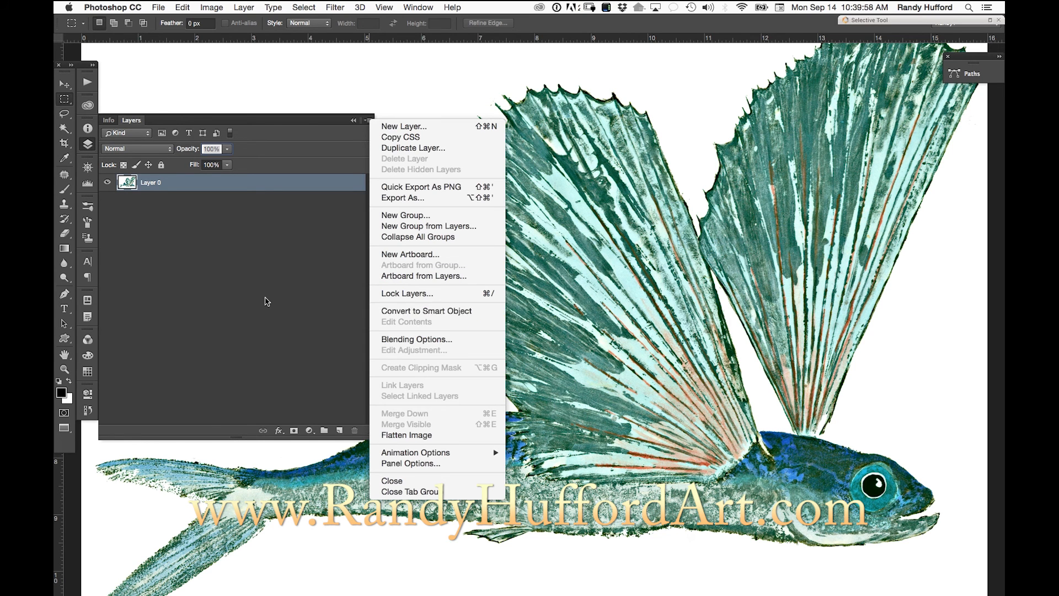
right_click(191, 187)
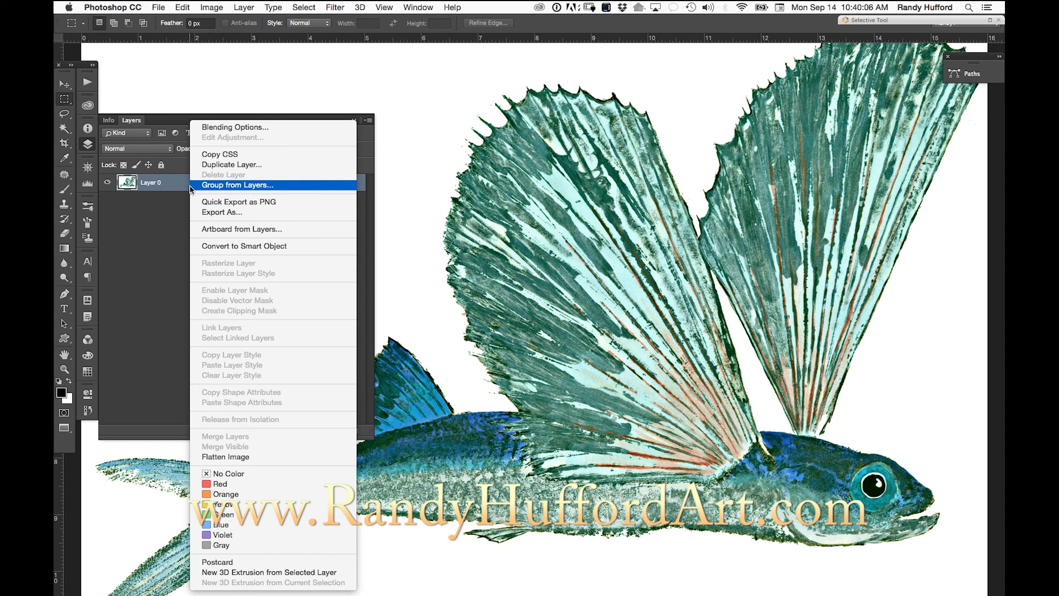
left_click(269, 246)
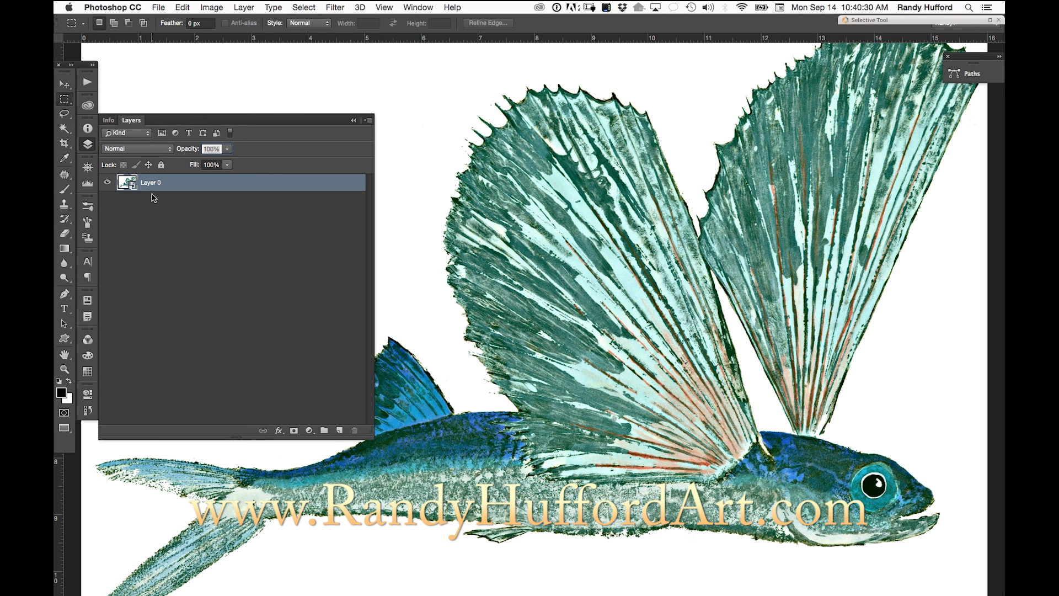
- Shrink the Layer 0 smart object to a tiny fish and place it near the middle of the canvas
key("super+t")
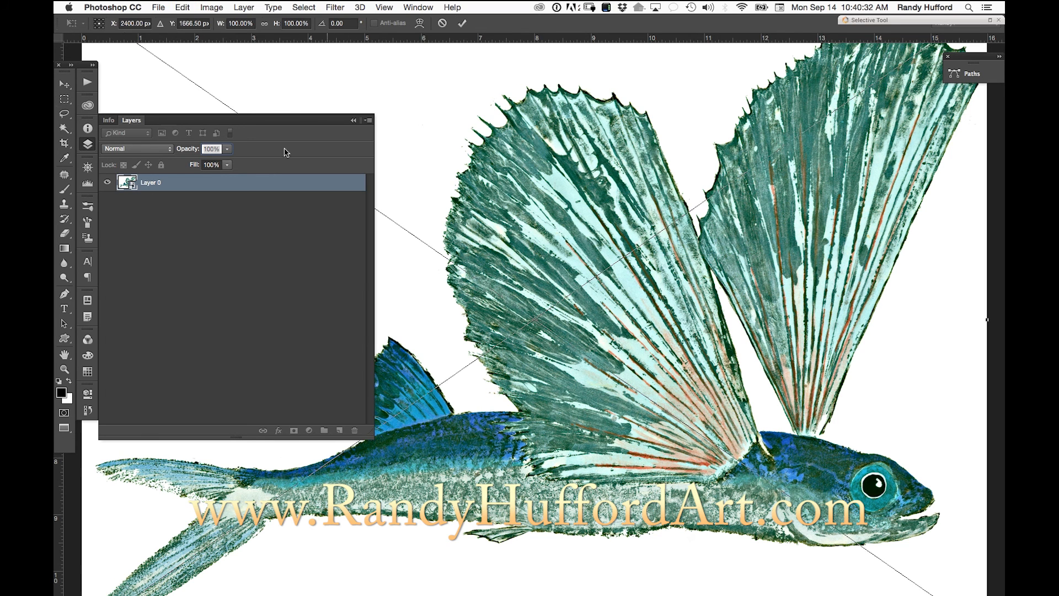
key("super+0")
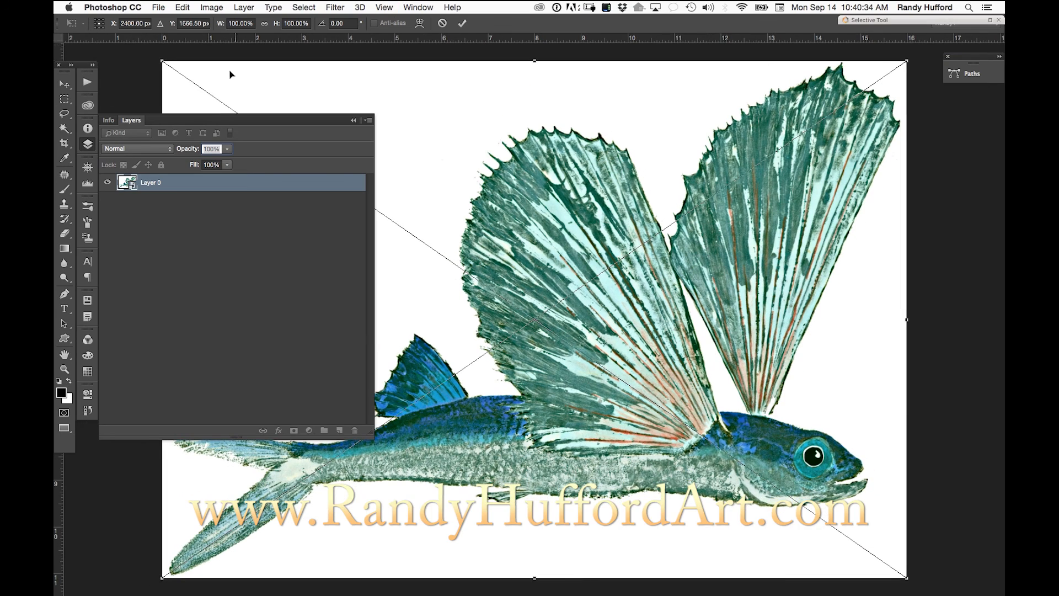
left_click_drag(164, 59, 815, 471)
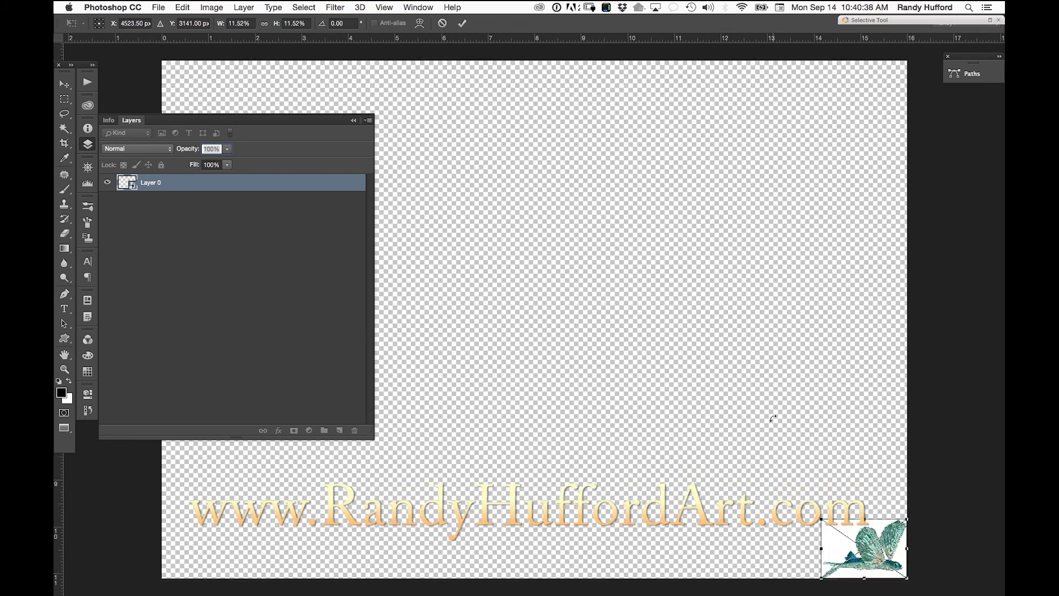
left_click_drag(843, 533, 604, 321)
left_click(462, 23)
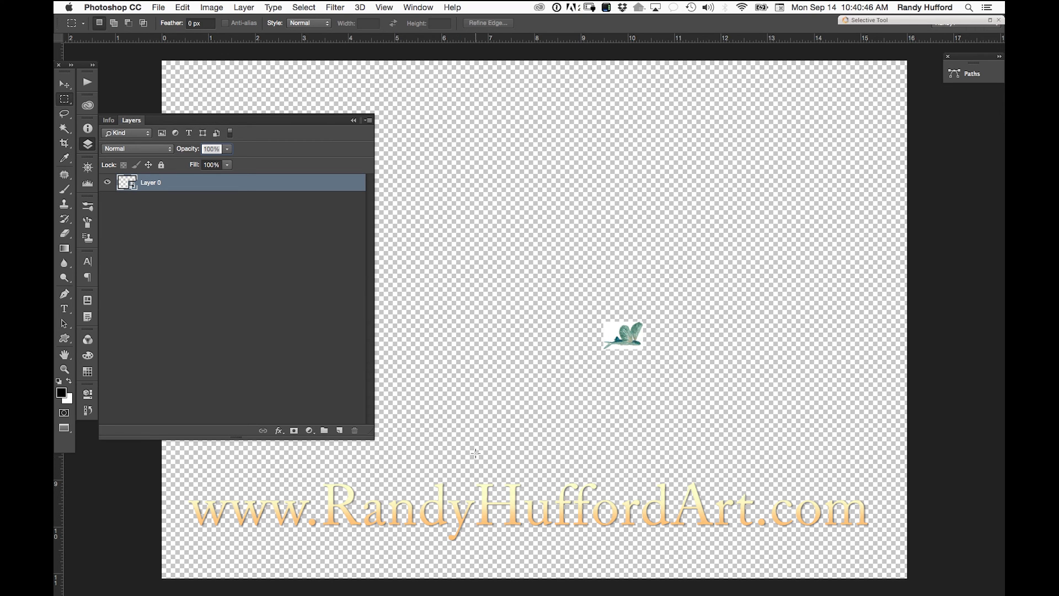
- Enlarge the Layer 0 smart object to about 94% so it nearly fills the canvas
key("super+t")
left_click_drag(603, 322, 166, 96)
left_click_drag(642, 349, 904, 529)
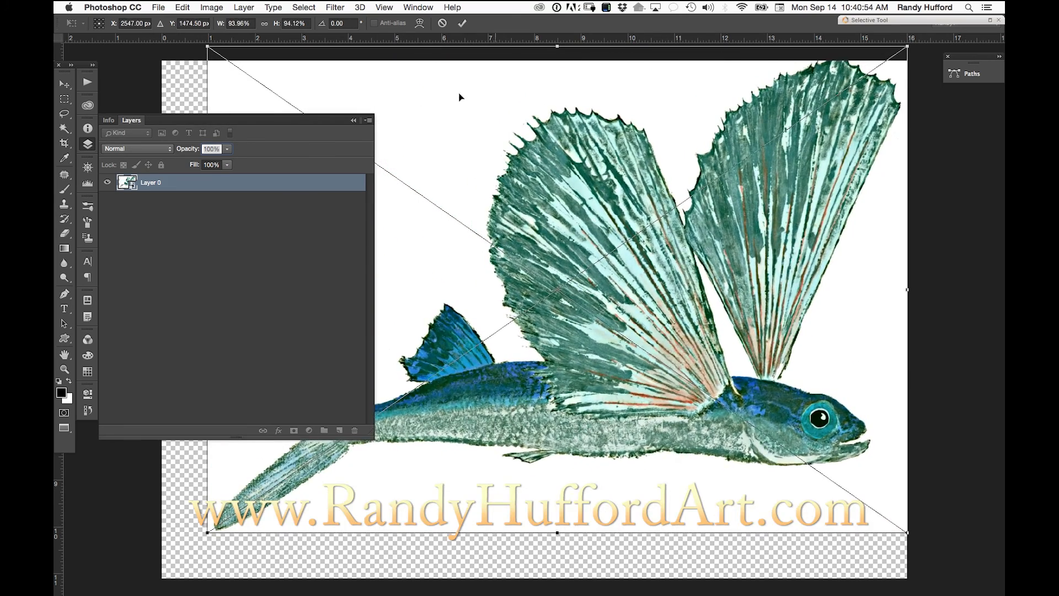
left_click(463, 25)
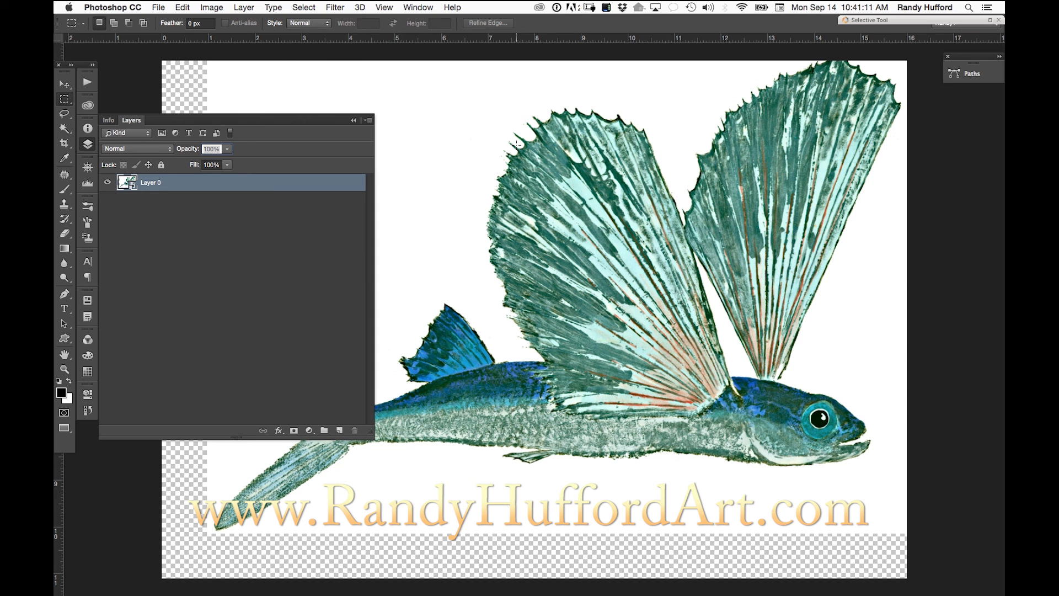
- Check the document's size and resolution after the smart object scaling, and dismiss the Image Size settings
left_click(217, 9)
mouse_move(243, 7)
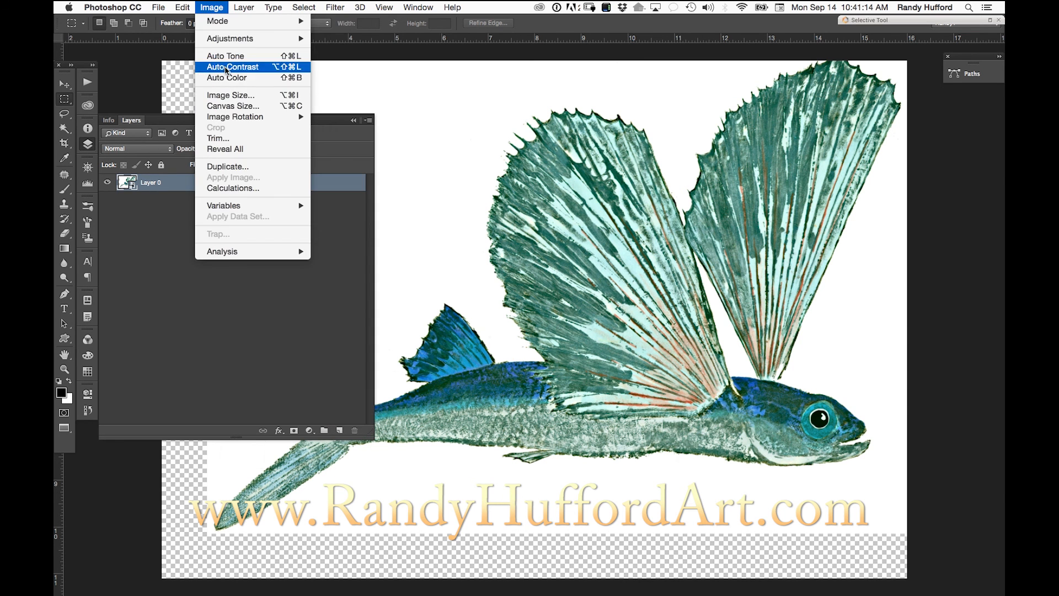
left_click(237, 96)
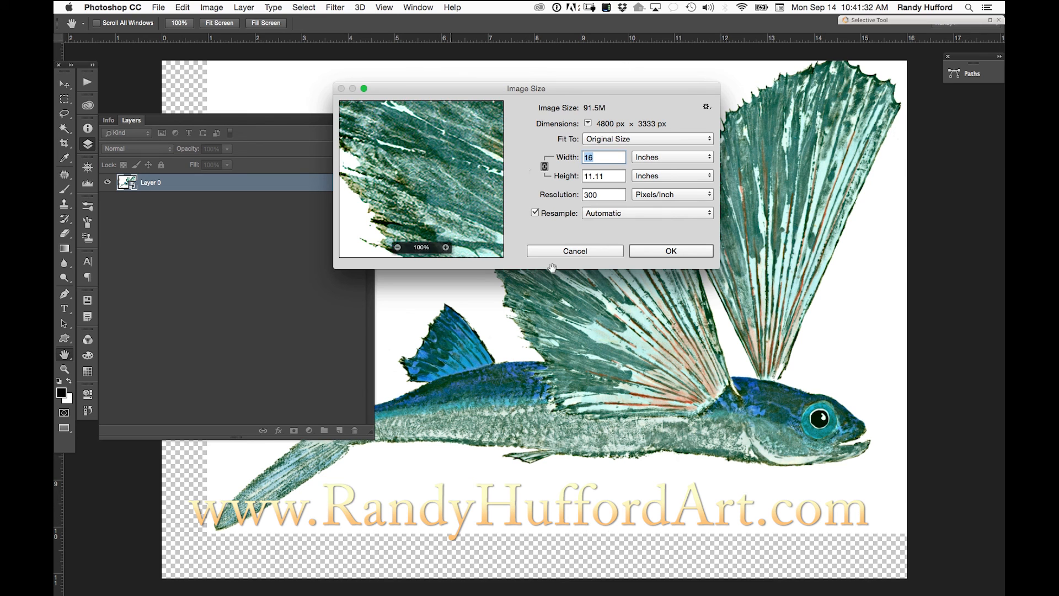
left_click(604, 250)
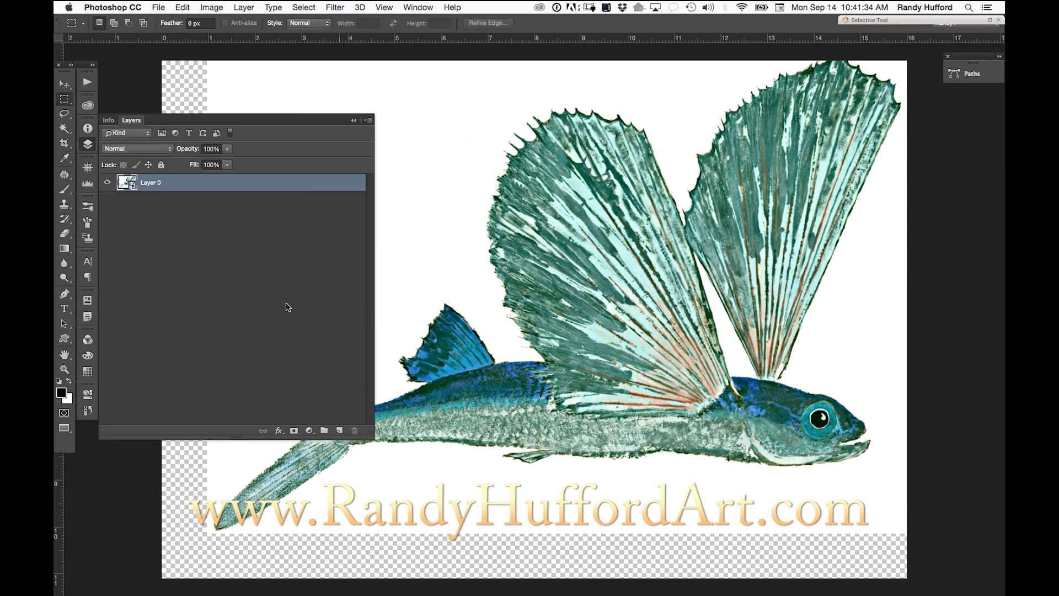